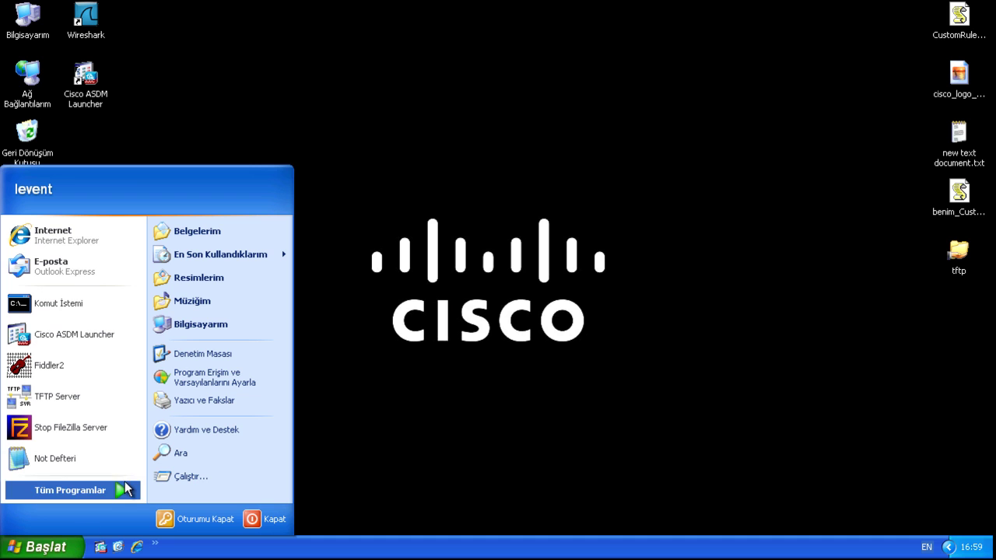
- Open Internet Information Services, check the running status of the default FTP site on the local computer, and close the console
mouse_move(125, 488)
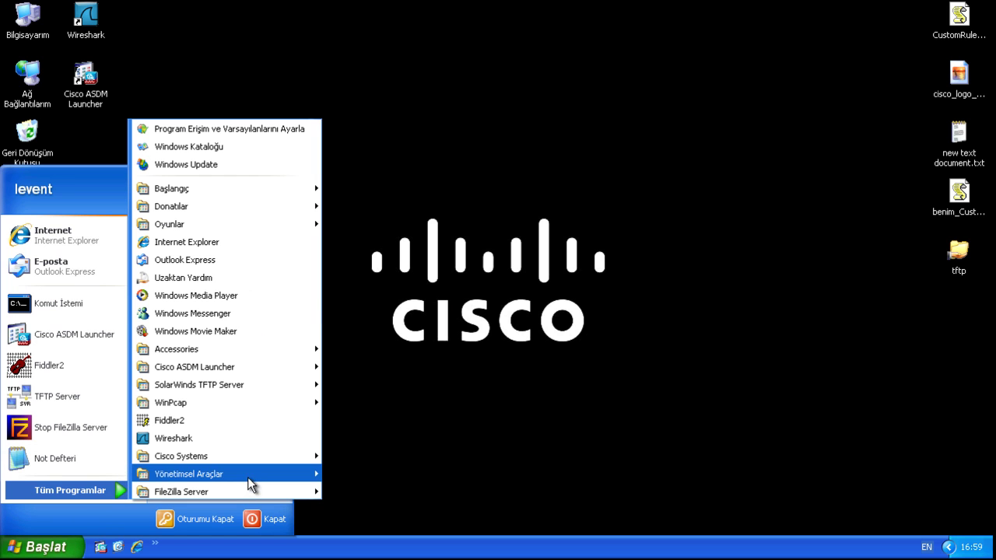
mouse_move(249, 474)
click(416, 384)
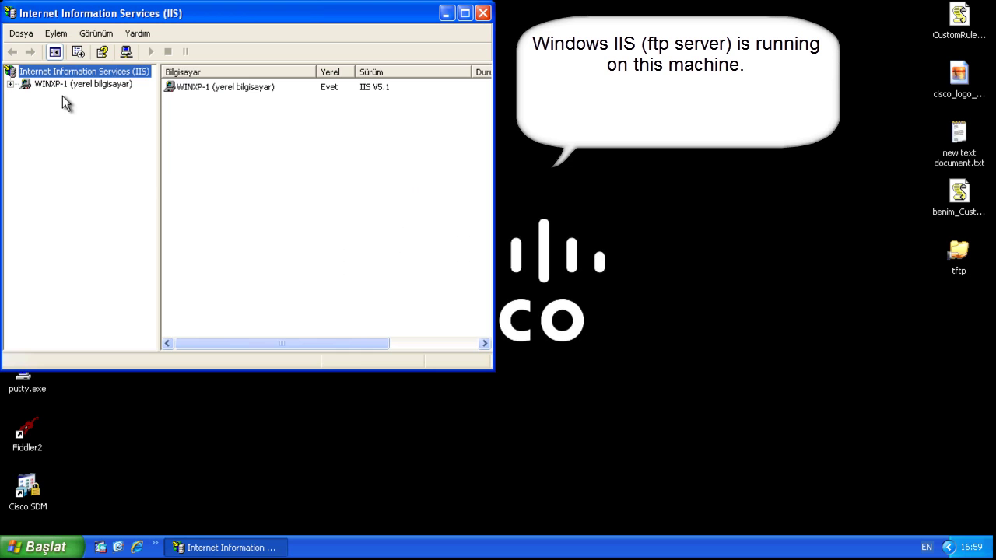
double_click(56, 84)
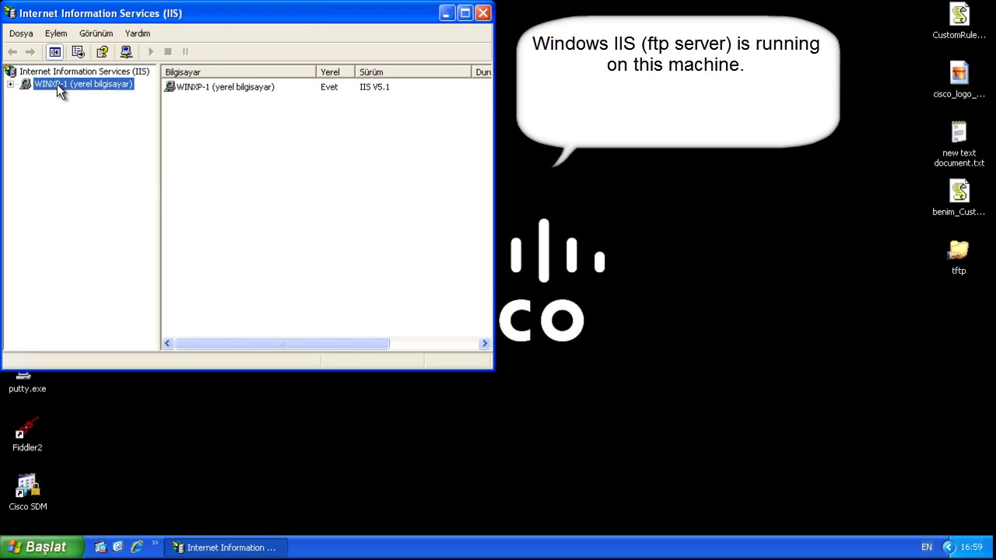
click(58, 108)
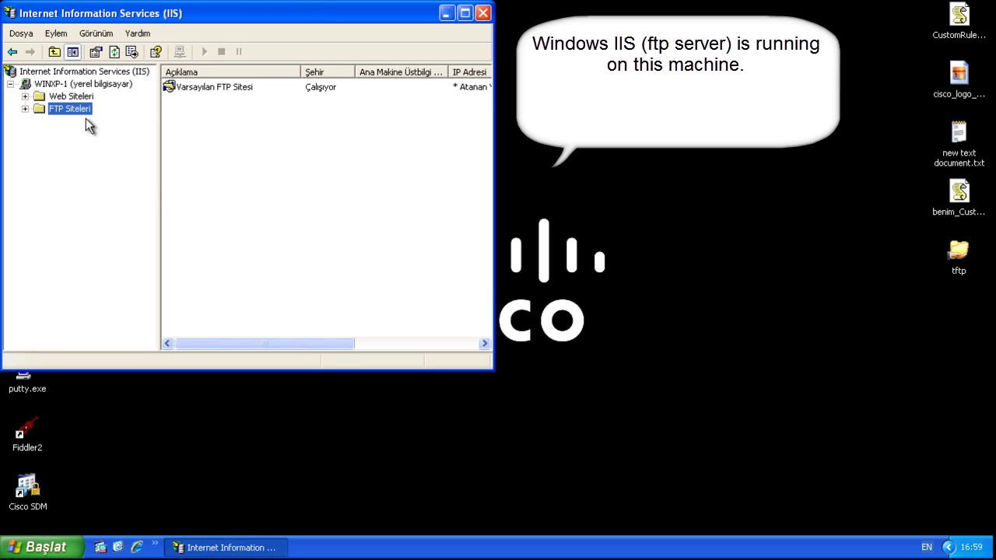
click(200, 91)
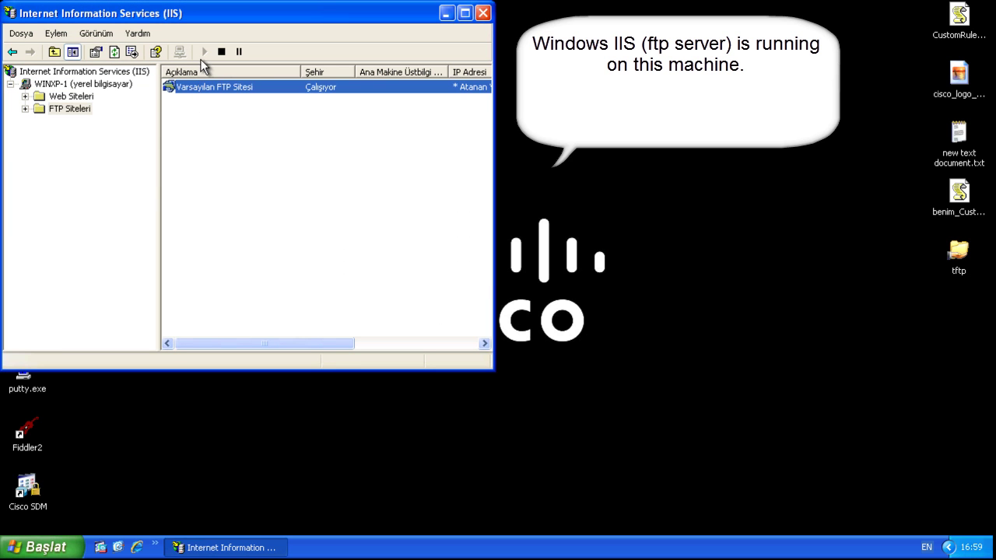
click(483, 15)
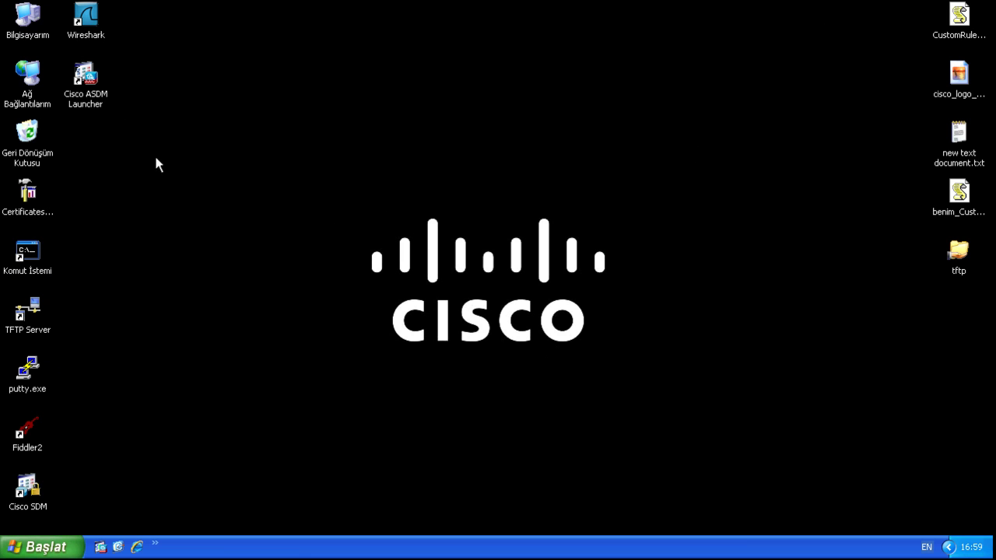
- Reopen Internet Information Services and browse the contents of the default FTP site on the local computer
click(70, 544)
mouse_move(64, 494)
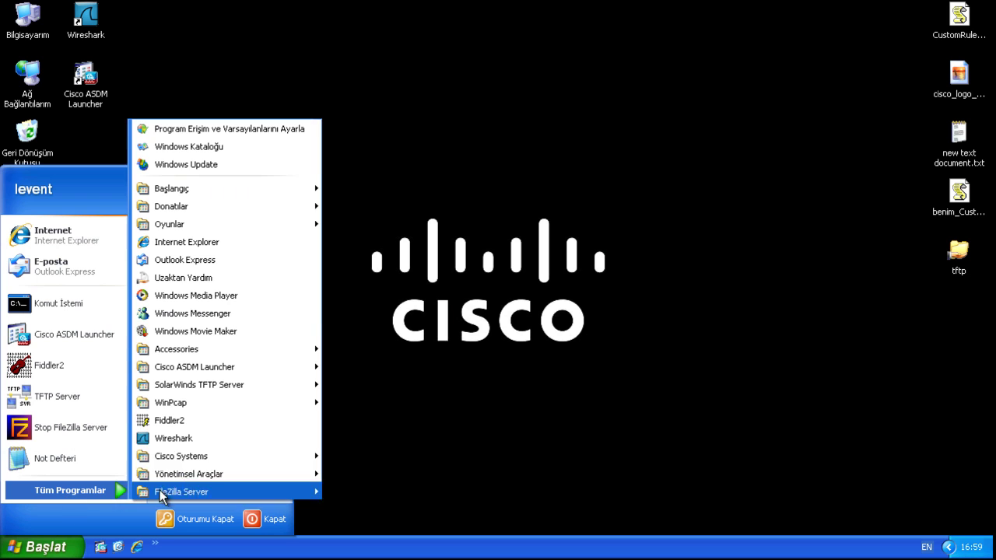
mouse_move(308, 475)
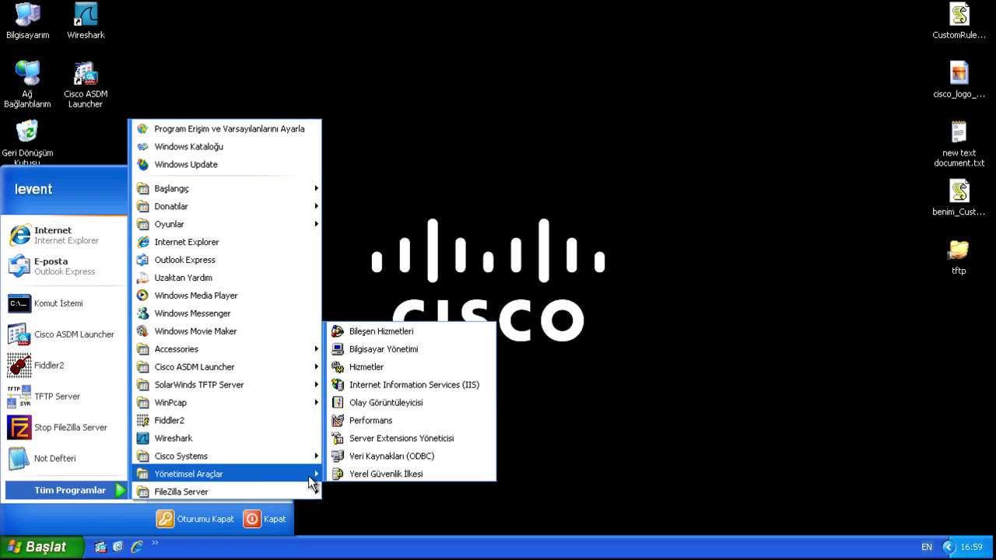
click(418, 381)
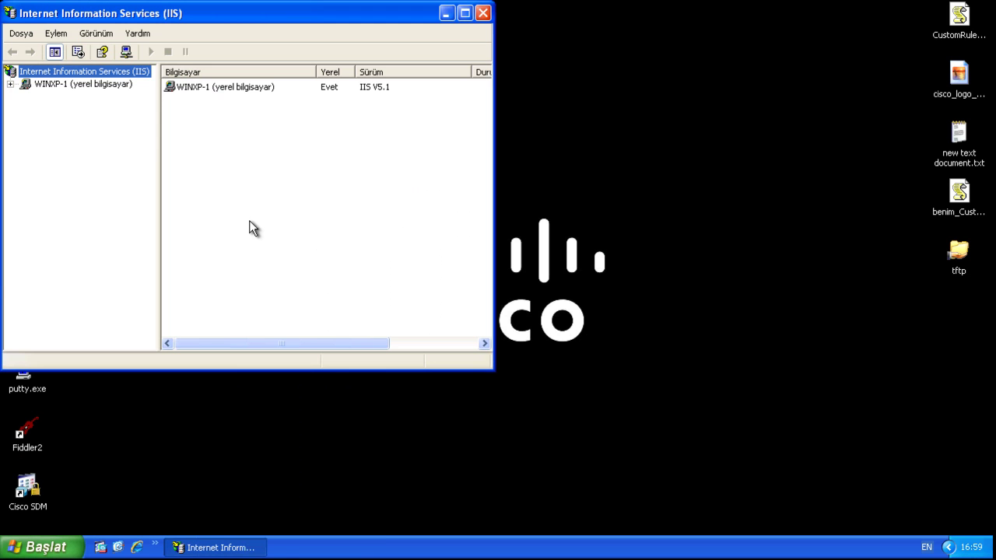
click(76, 86)
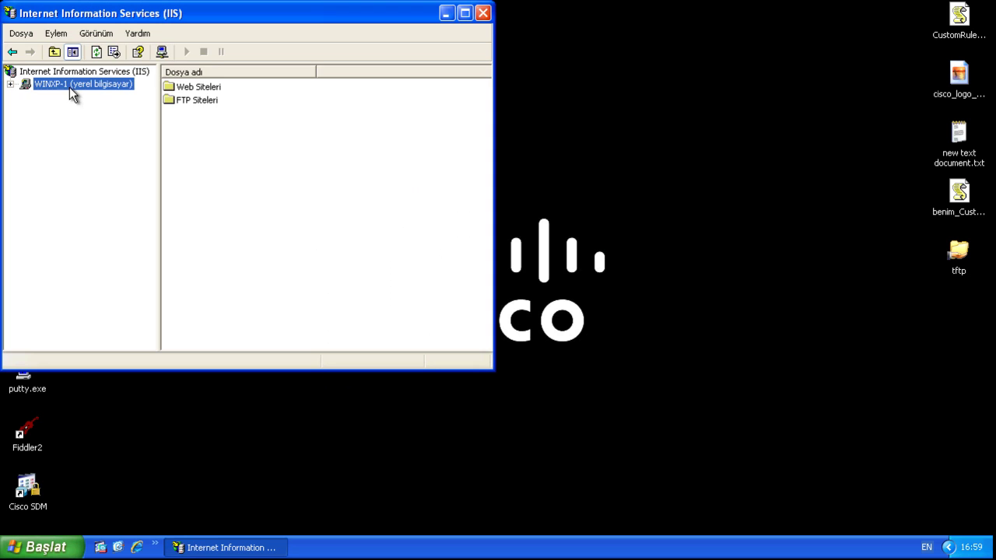
double_click(200, 98)
double_click(204, 91)
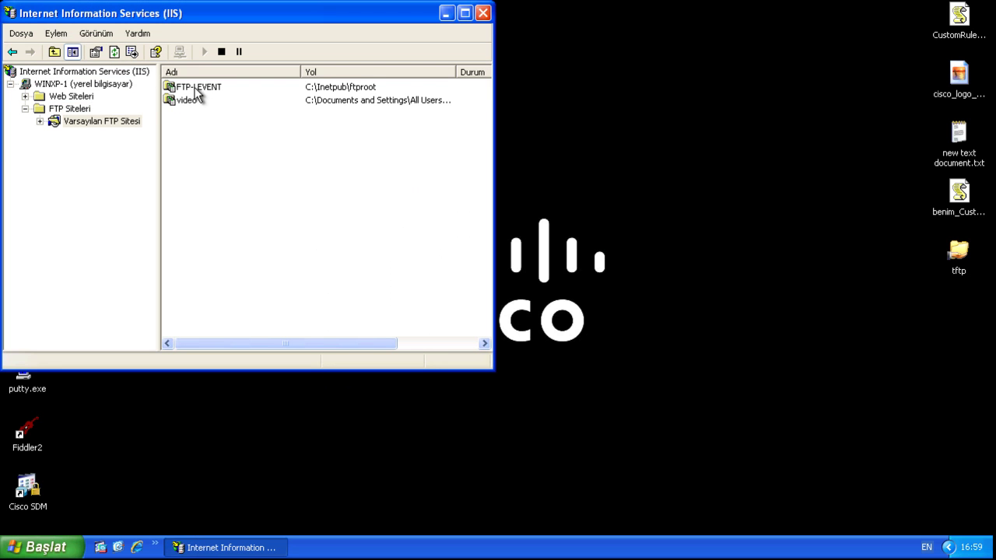
right_click(98, 124)
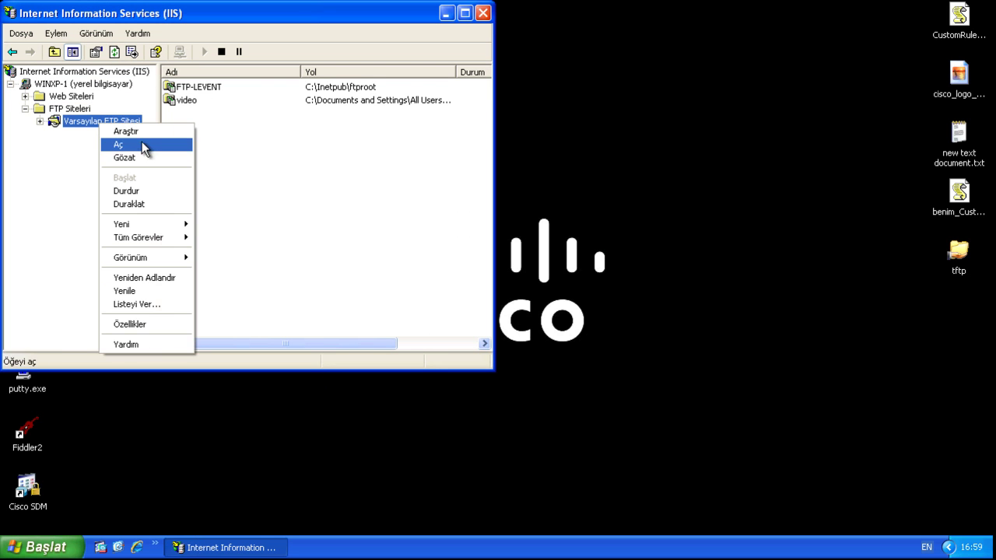
click(140, 157)
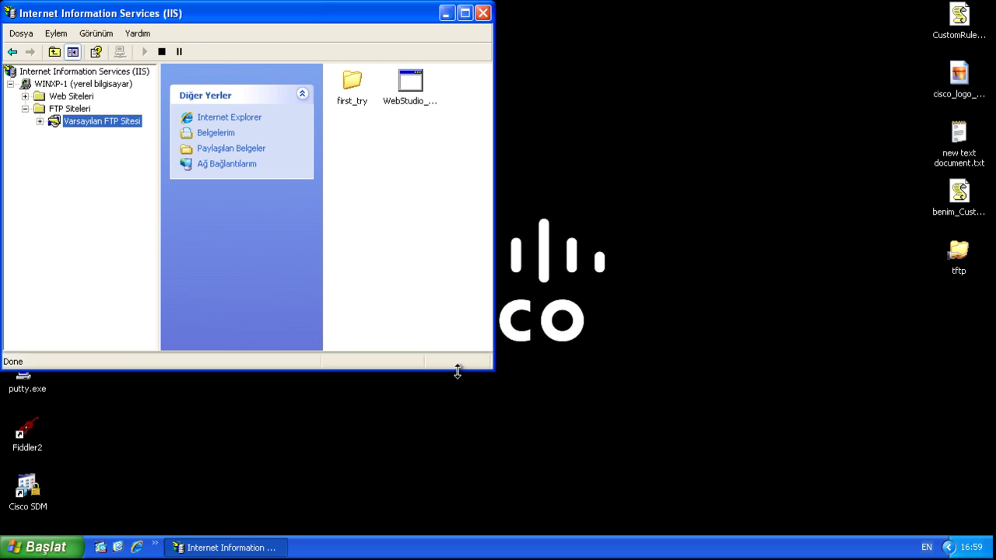
- Copy benim_CustomRules.js and cisco_logo_bw(1).jpg from the desktop into the enlarged FTP site window, and close the console
drag(491, 369, 869, 477)
click(957, 194)
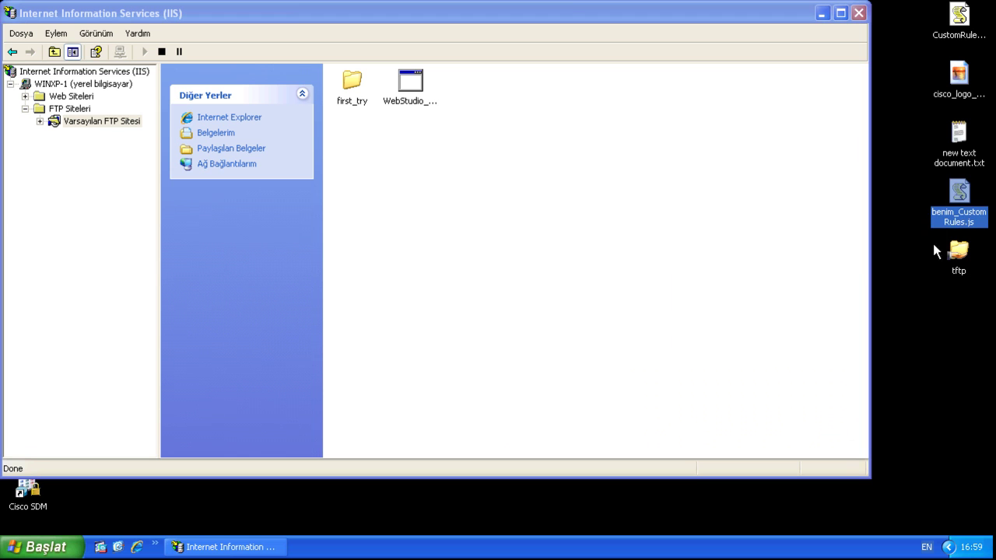
drag(959, 196, 572, 198)
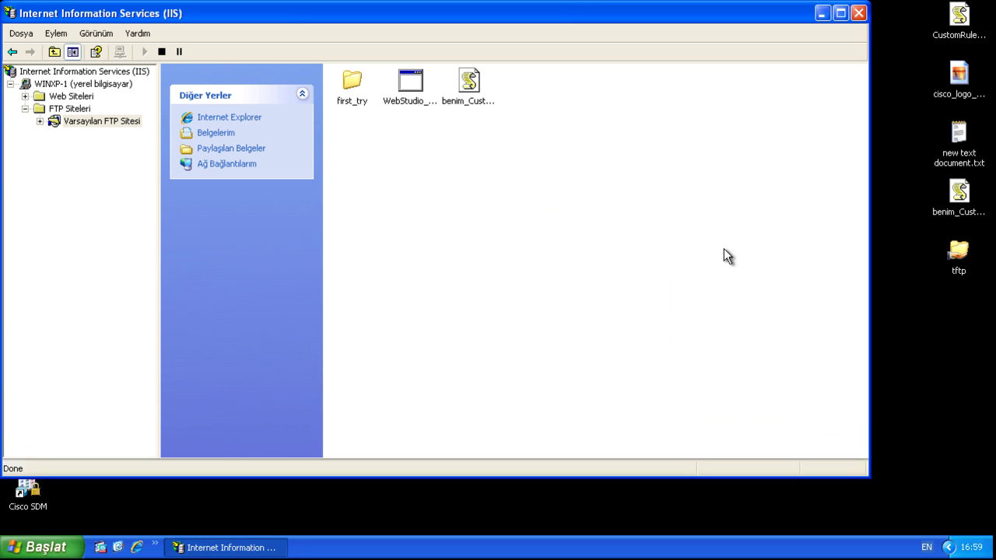
click(958, 75)
drag(958, 75, 626, 238)
click(422, 98)
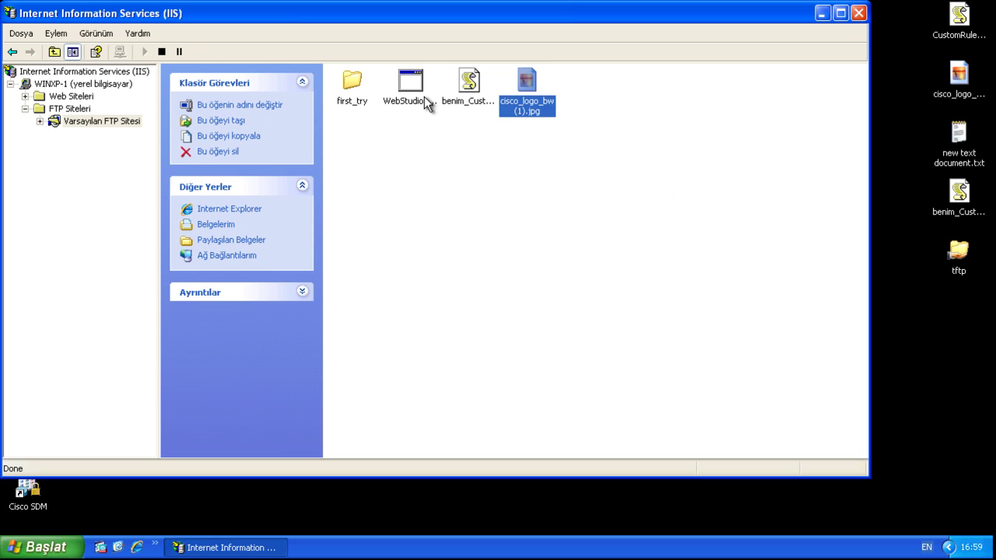
click(858, 13)
click(243, 177)
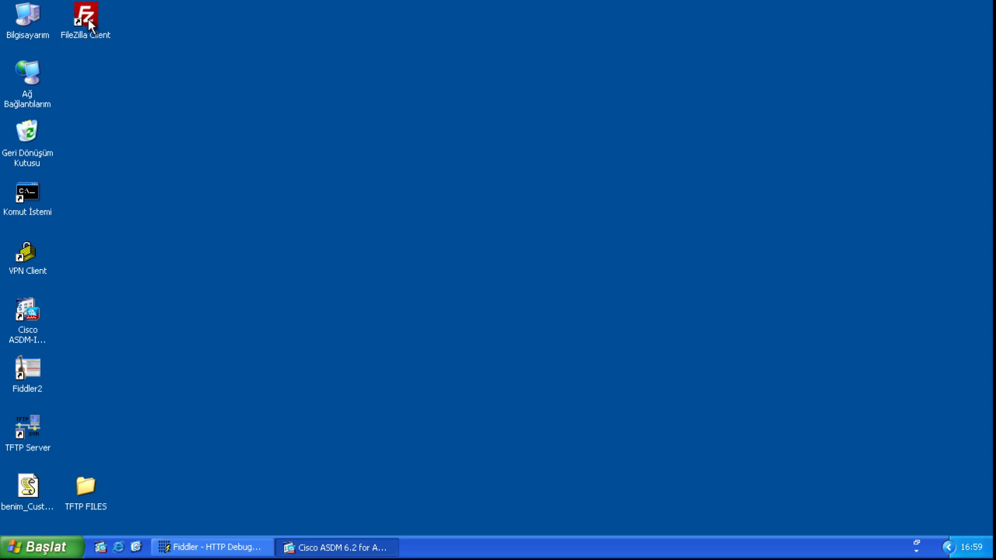
- On the client machine, launch FileZilla Client and connect to the FTP host 192.168.2.128
double_click(87, 22)
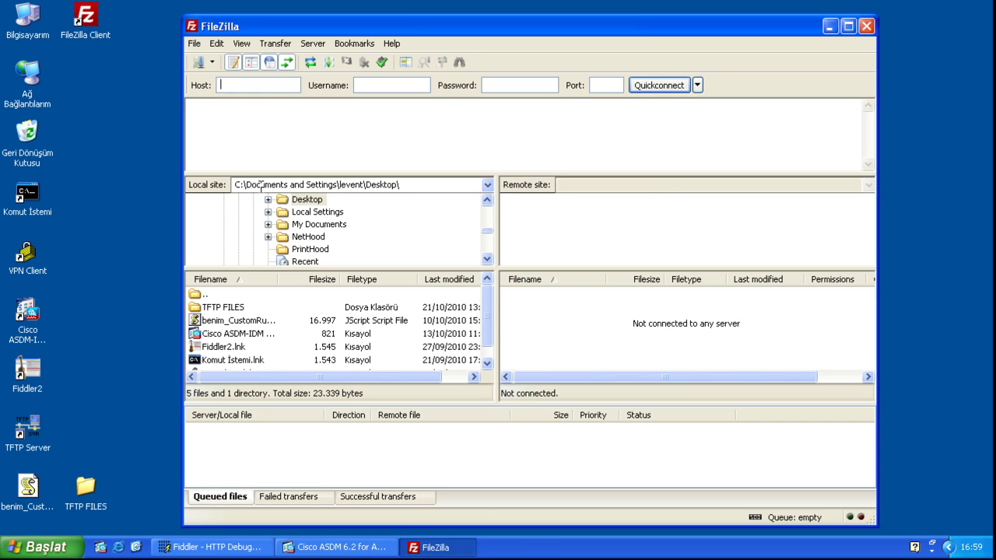
click(265, 87)
text(192.168.)
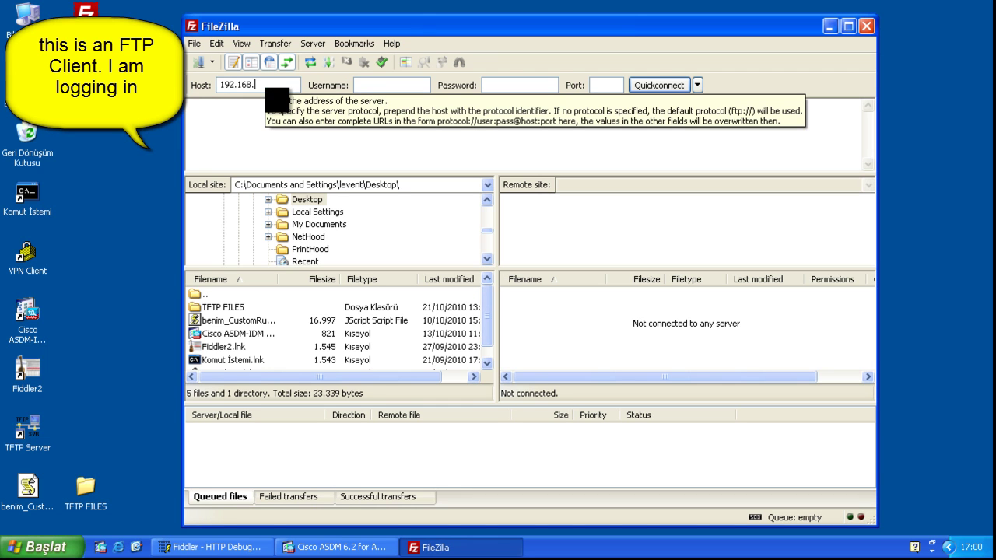
text(2.128)
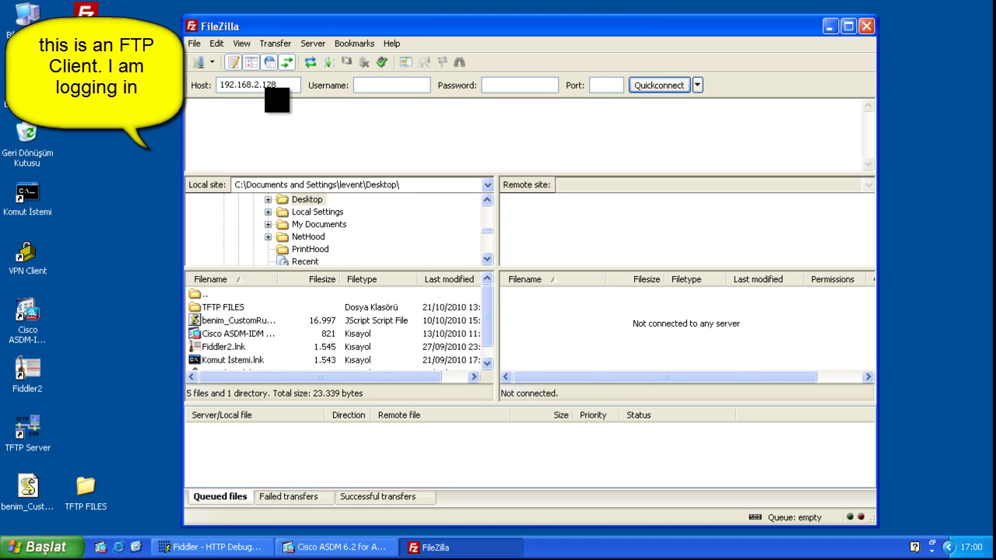
key(Return)
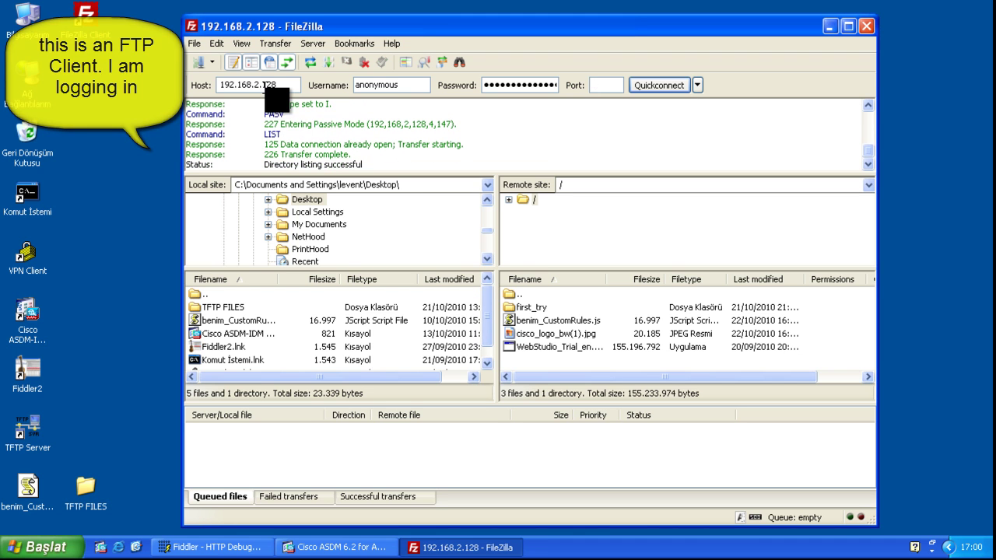
- Examine the directory listing status and compare the remote files with the originals on the server's desktop
drag(262, 165, 395, 165)
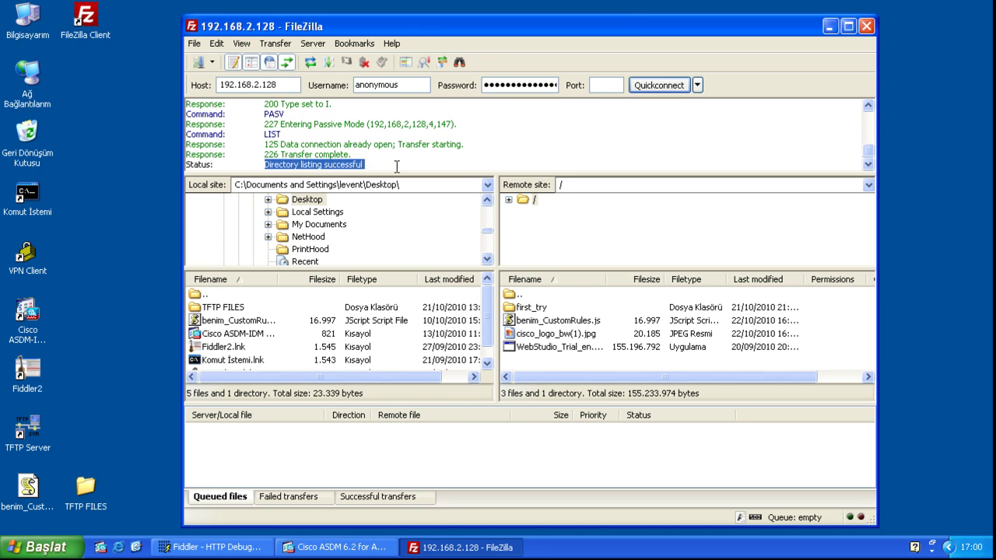
click(627, 346)
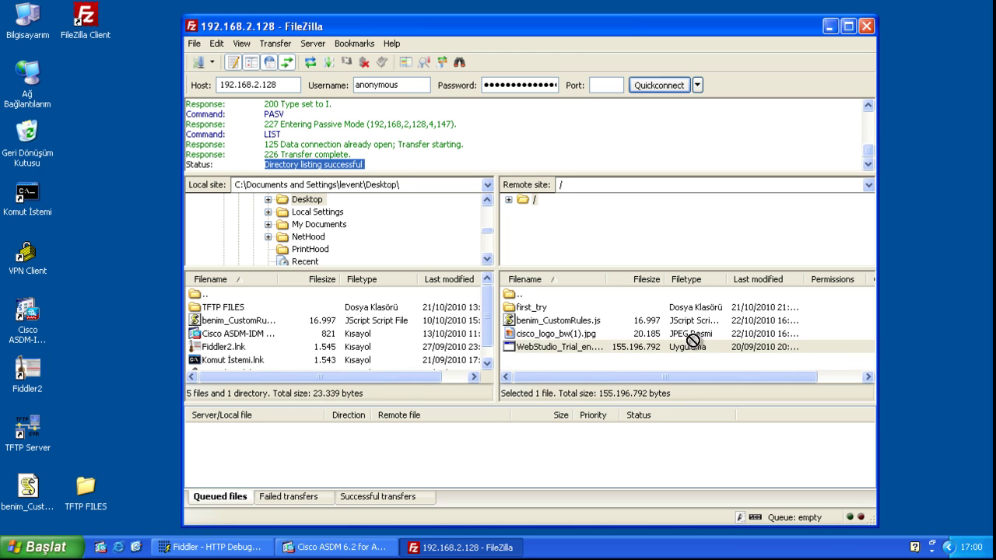
click(542, 346)
click(544, 334)
click(548, 320)
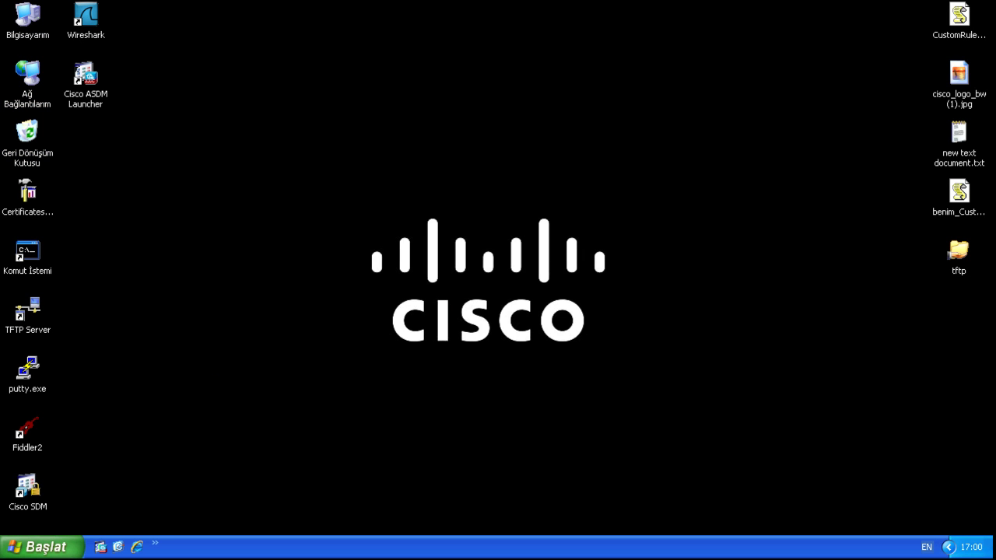
click(956, 154)
click(956, 84)
click(122, 116)
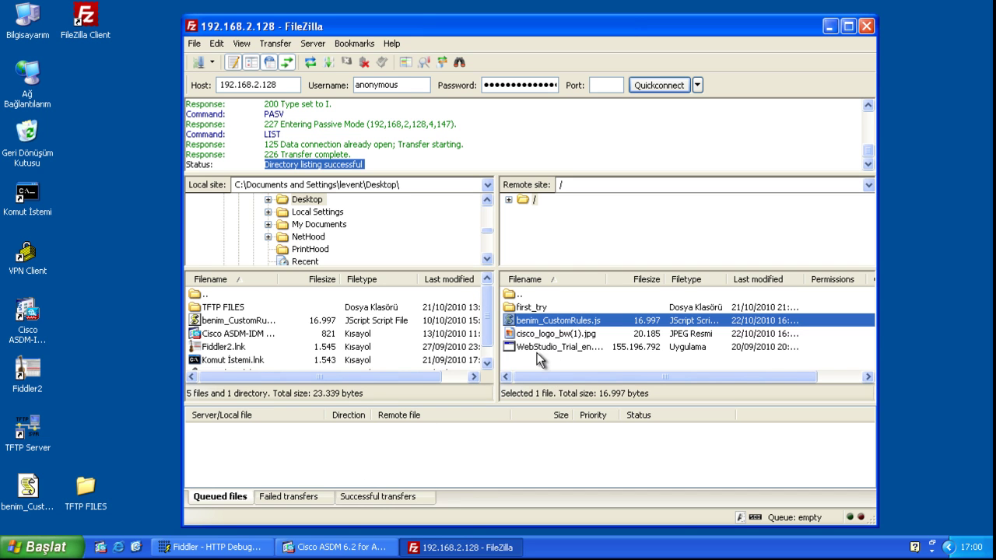
- Download cisco_logo_bw(1).jpg from the FTP server to the client's desktop and highlight its transfer status in the log
click(545, 334)
drag(562, 333, 144, 311)
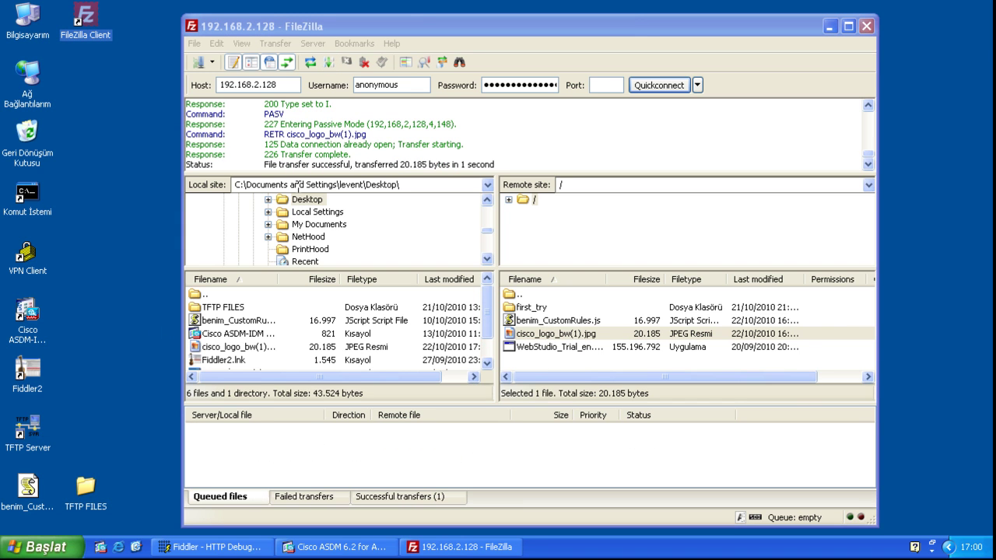
click(495, 165)
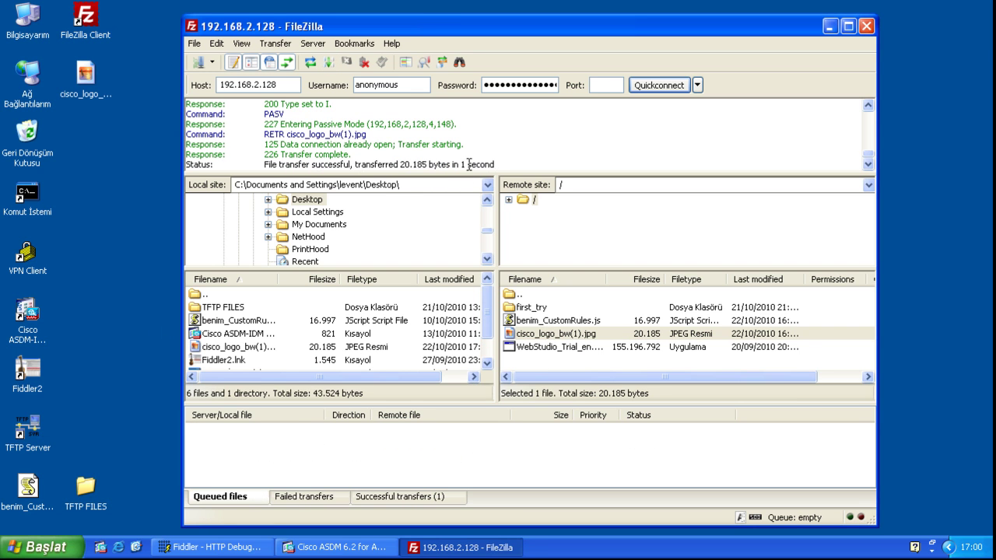
drag(494, 165, 262, 165)
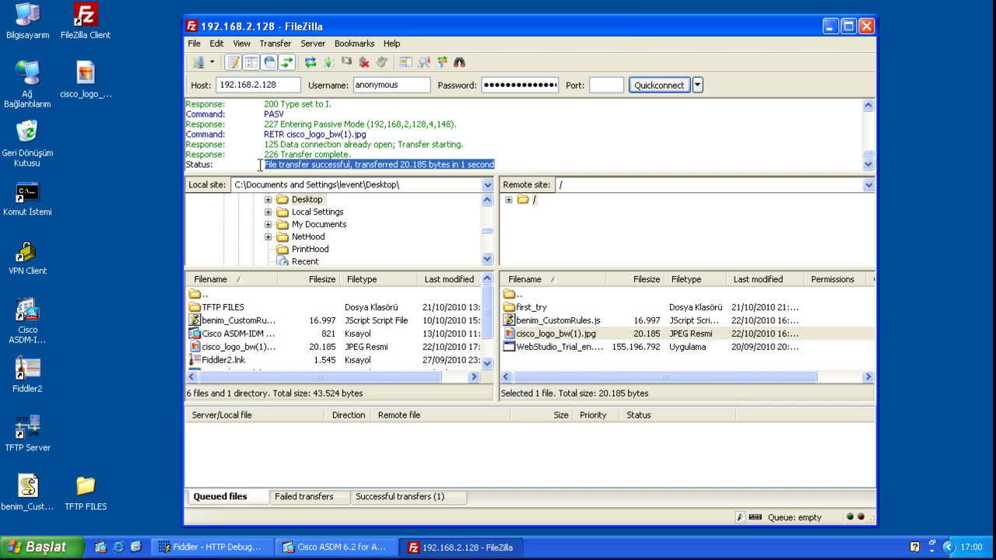
- Delete the downloaded cisco_logo_bw(1).jpg from the client's desktop to the Recycle Bin
click(105, 93)
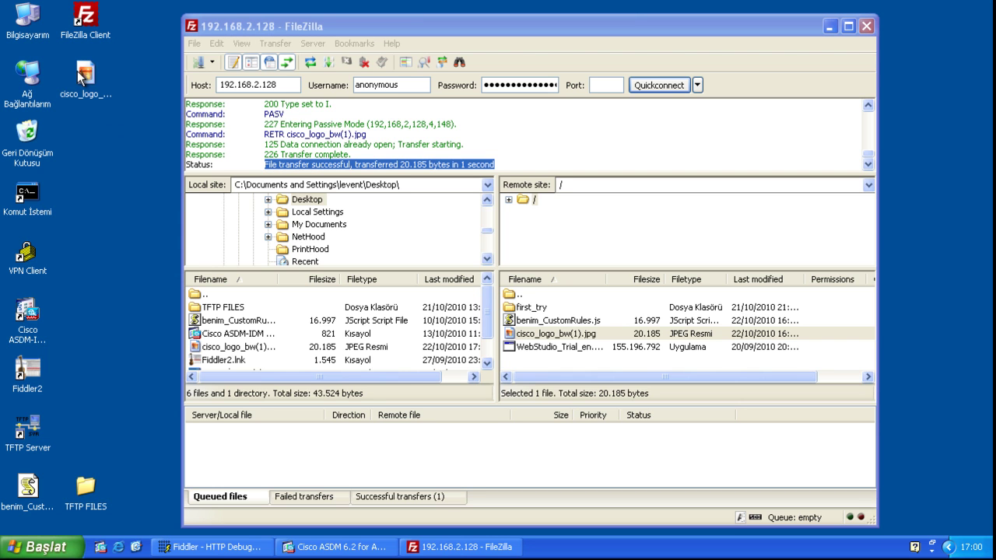
click(81, 74)
key(Delete)
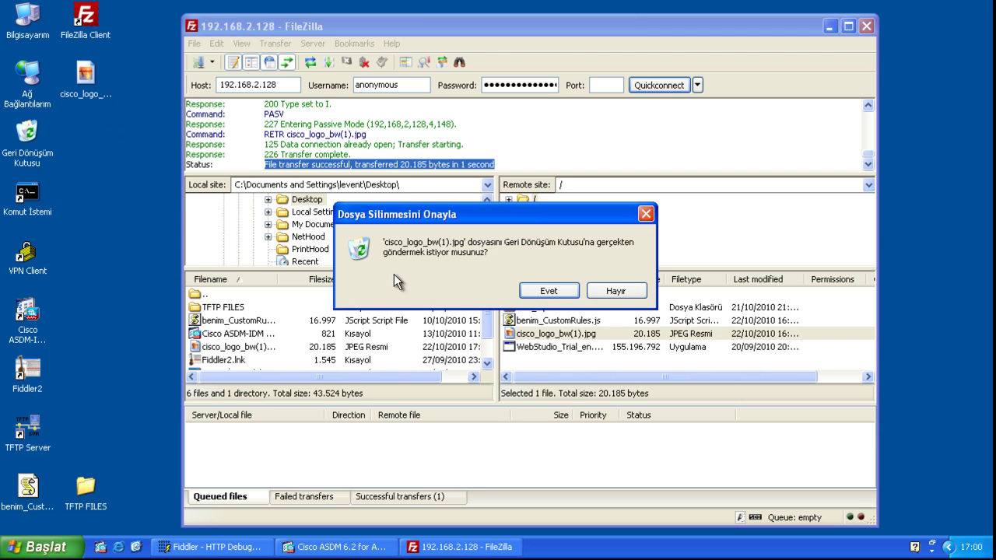
click(549, 291)
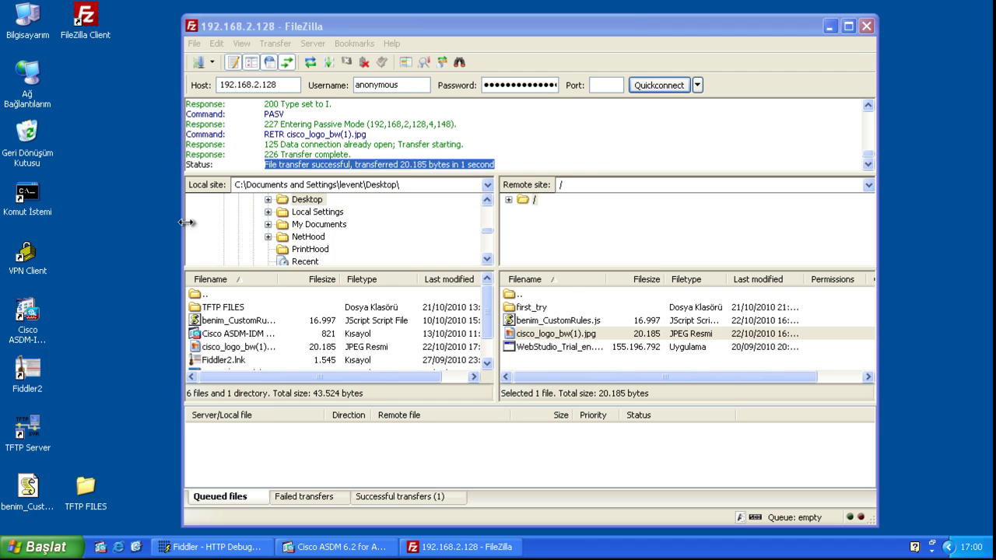
- Create a new text document on the client's desktop, keeping its default name
right_click(106, 202)
mouse_move(127, 290)
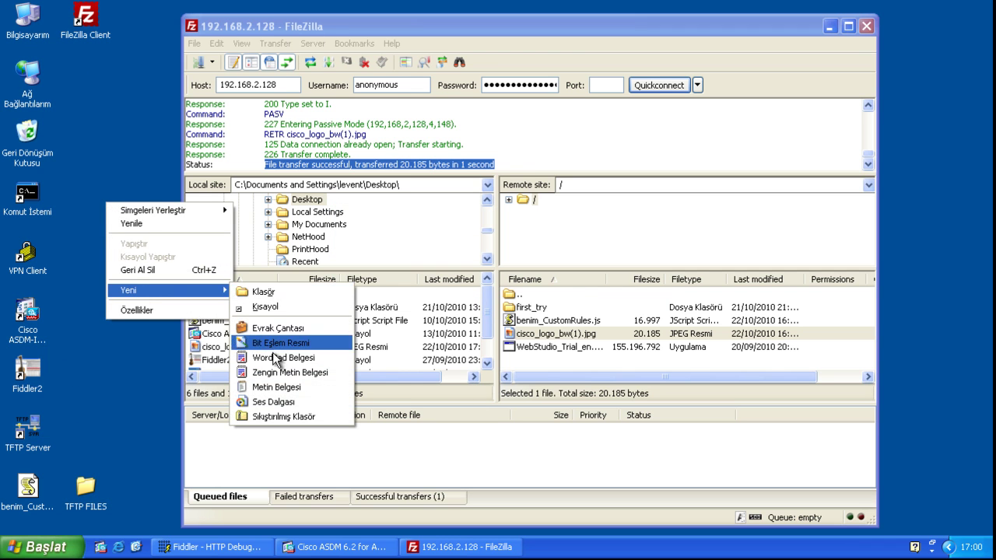
click(273, 384)
click(151, 288)
- Upload the new text document to the FTP server's root folder and highlight its transfer status in the log
drag(148, 227, 543, 370)
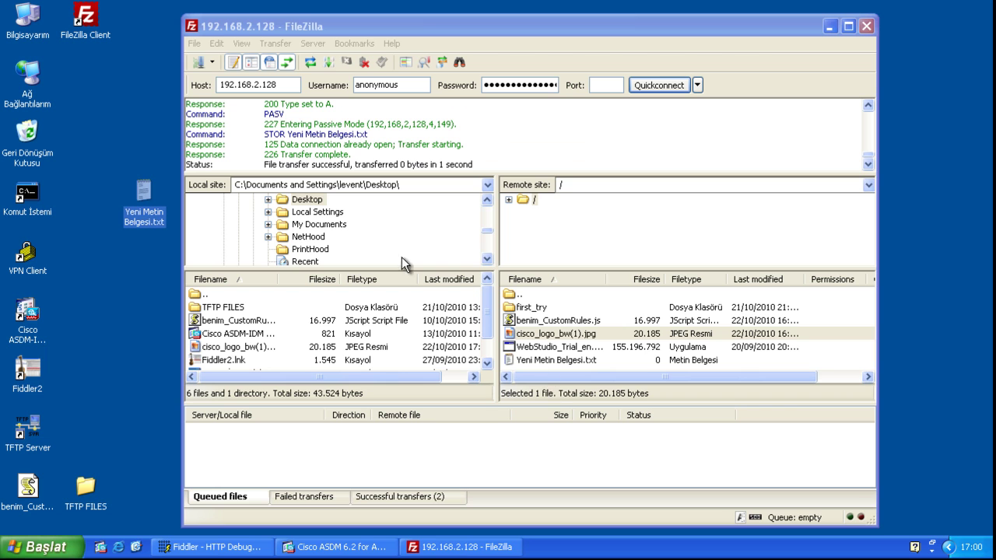
click(263, 166)
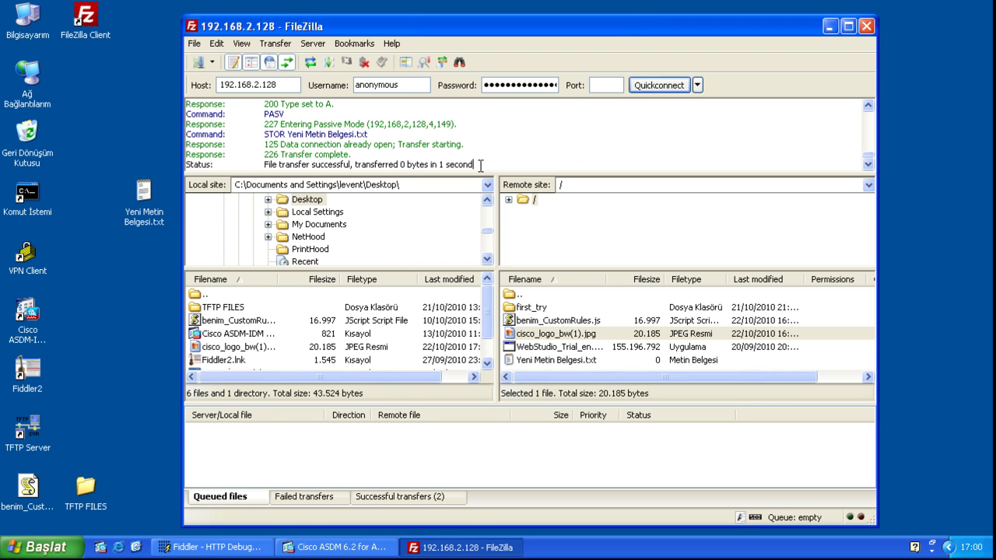
drag(473, 164, 264, 165)
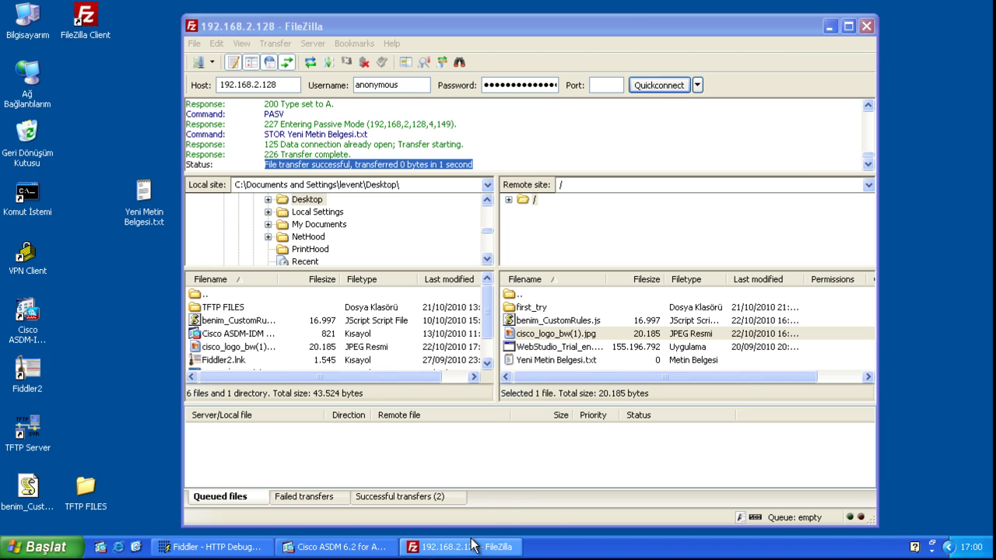
- Switch to Cisco ASDM and open the rule actions of the firewall's inspection_default service policy rule for editing
click(352, 544)
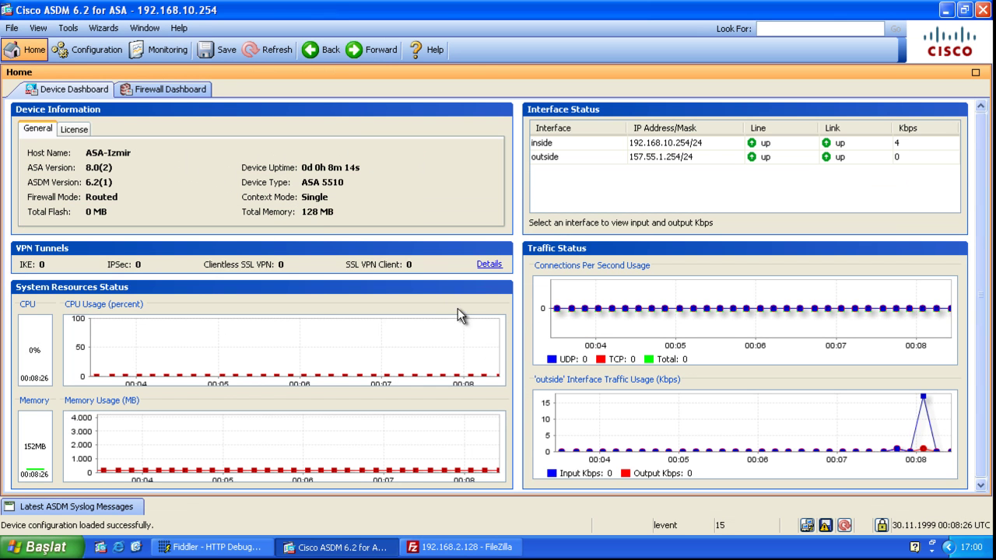
click(98, 43)
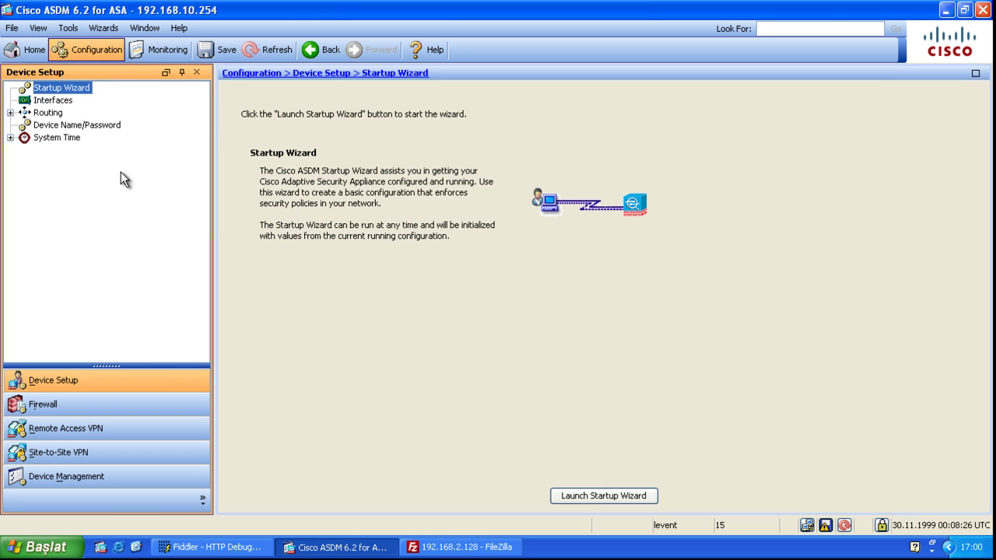
click(51, 406)
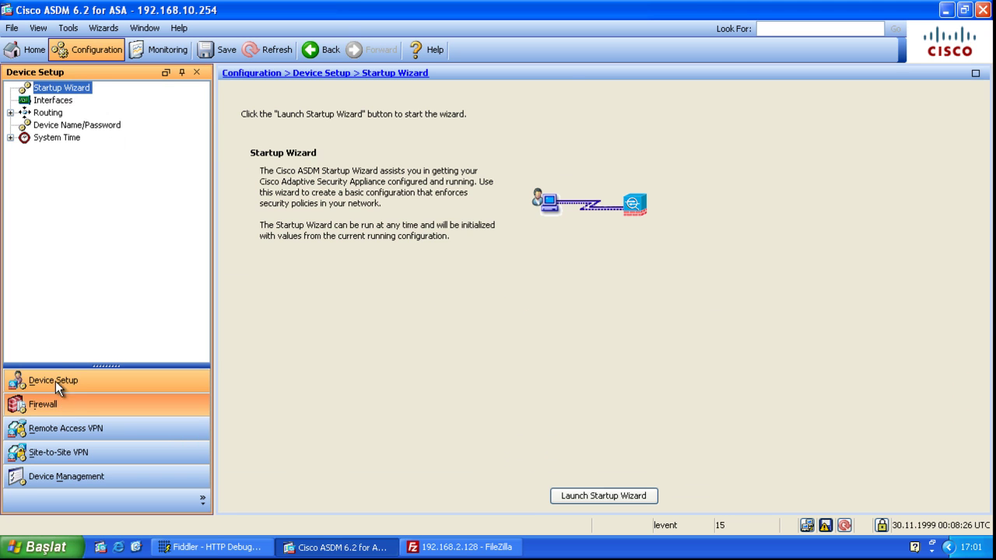
click(57, 113)
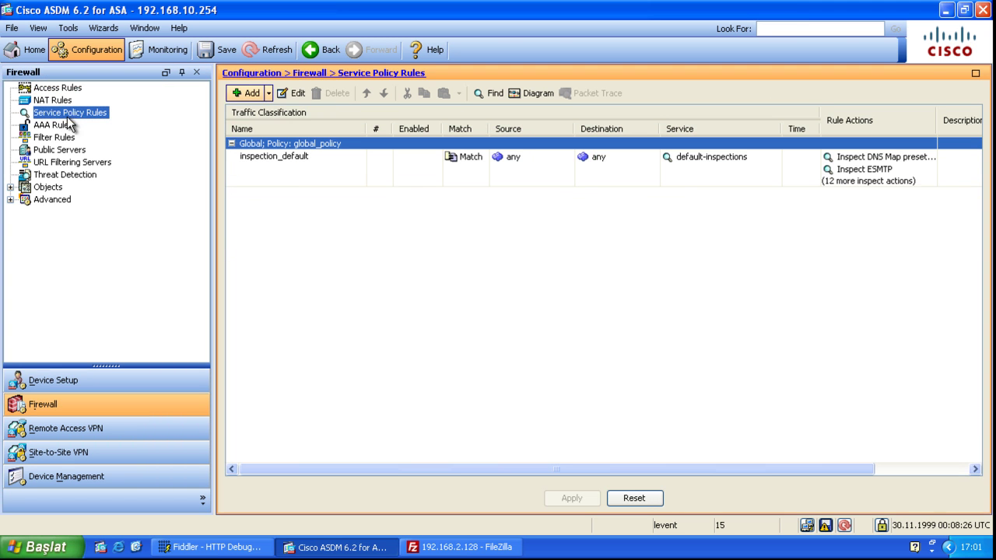
click(311, 160)
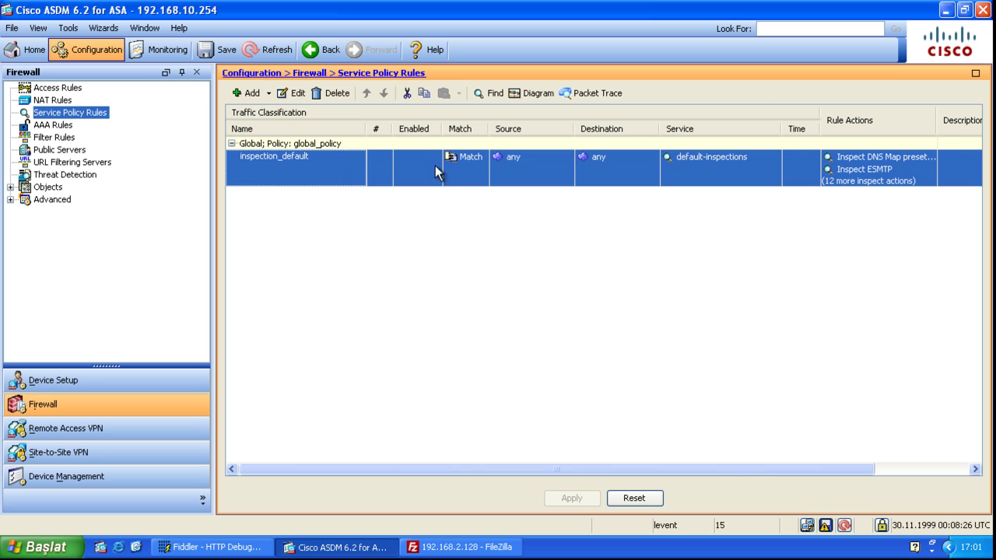
double_click(324, 164)
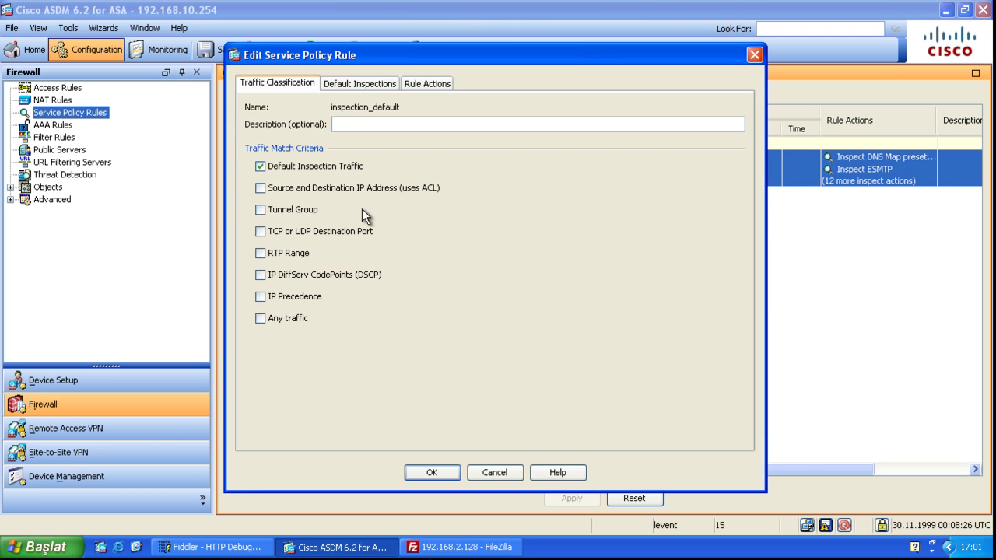
click(360, 87)
click(427, 85)
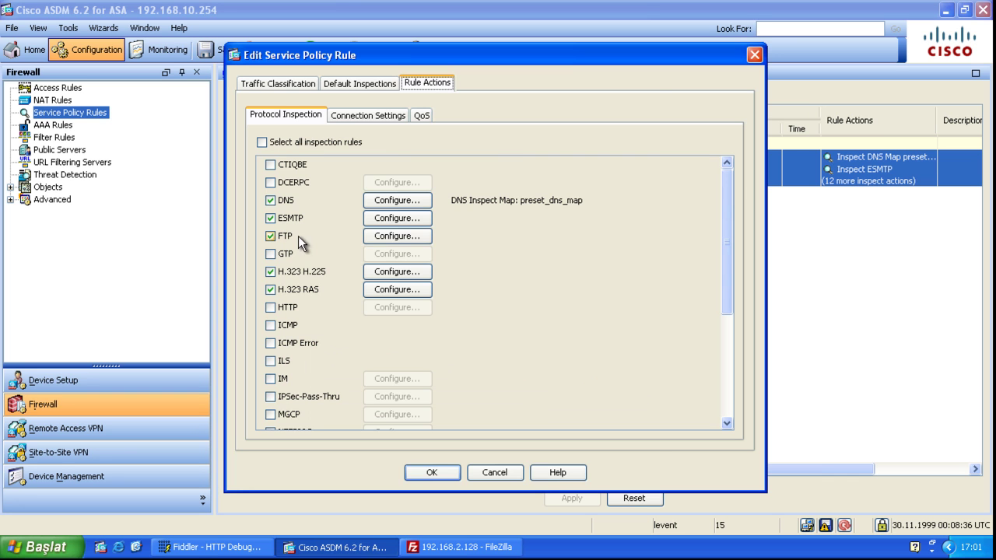
- Enable strict FTP inspection with a selected FTP inspect map and start a new map named cannot_upload
click(391, 237)
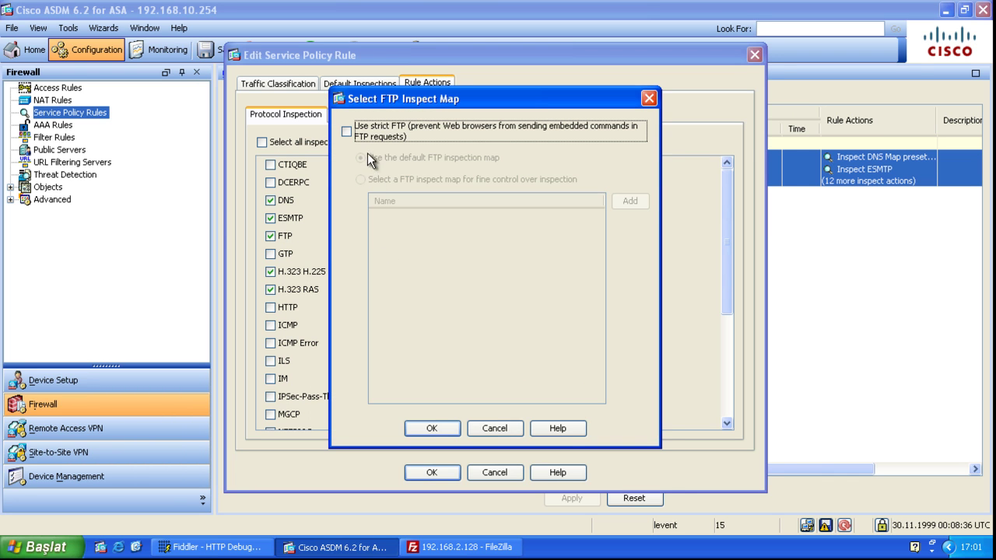
click(352, 132)
click(375, 182)
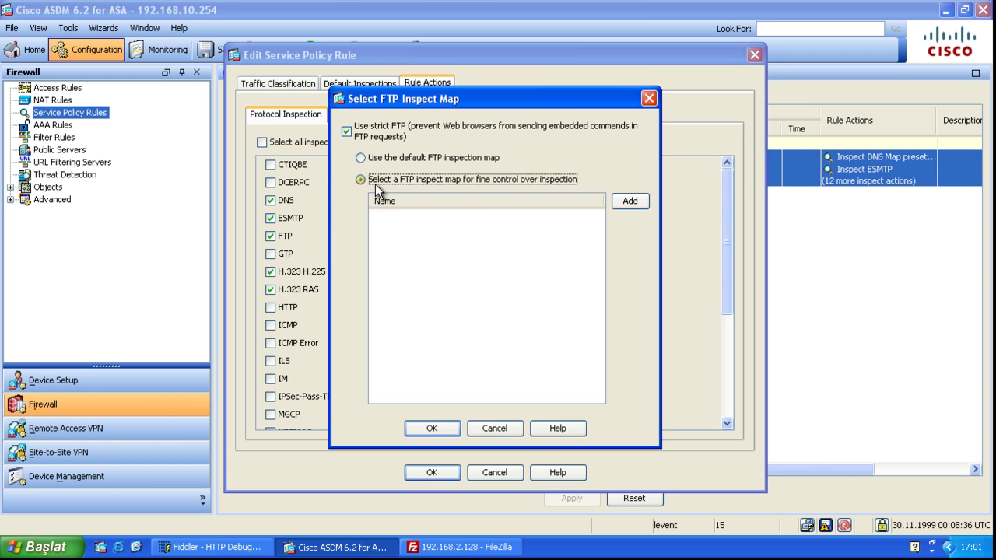
click(630, 201)
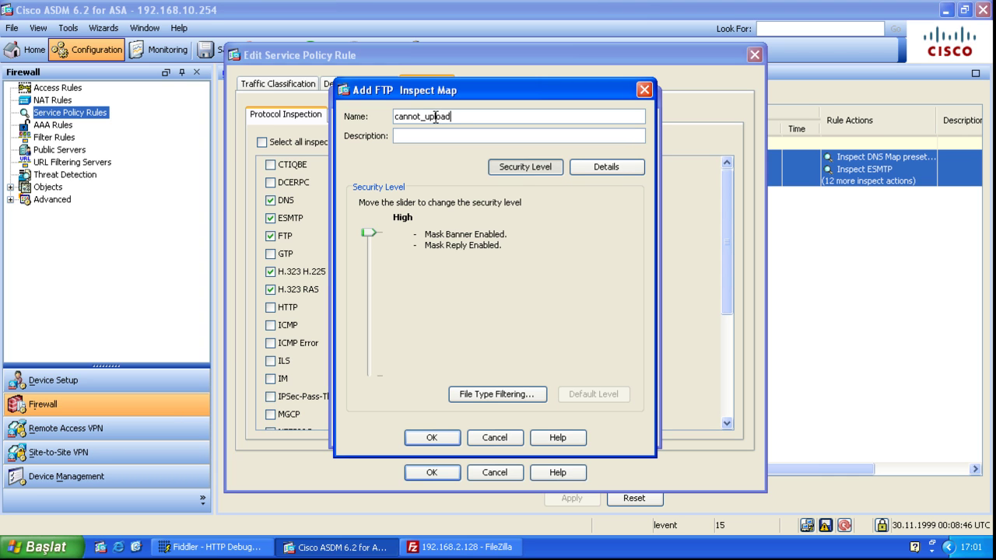
- Add a single-match inspection to the cannot_upload map with the Request Command criterion set to PUT
click(604, 165)
click(420, 194)
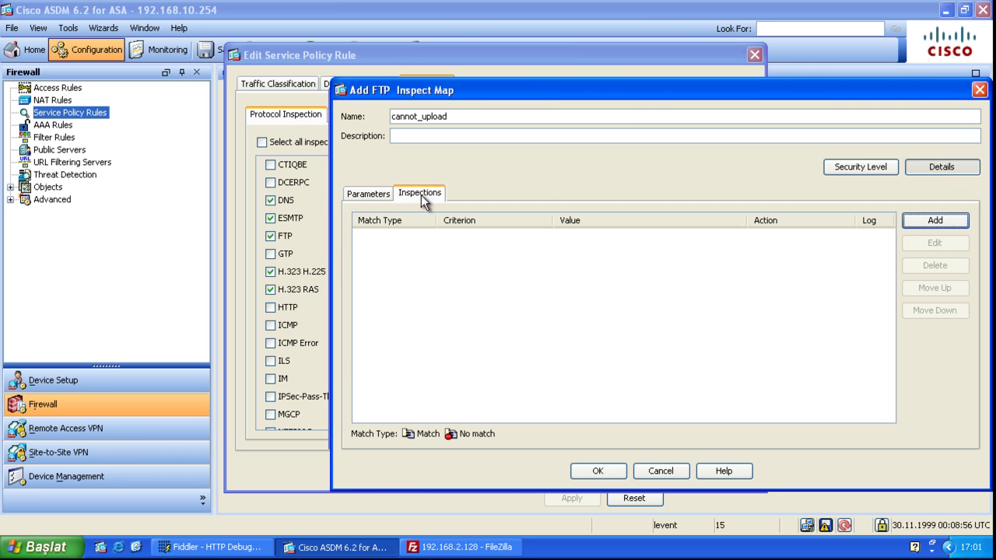
click(934, 221)
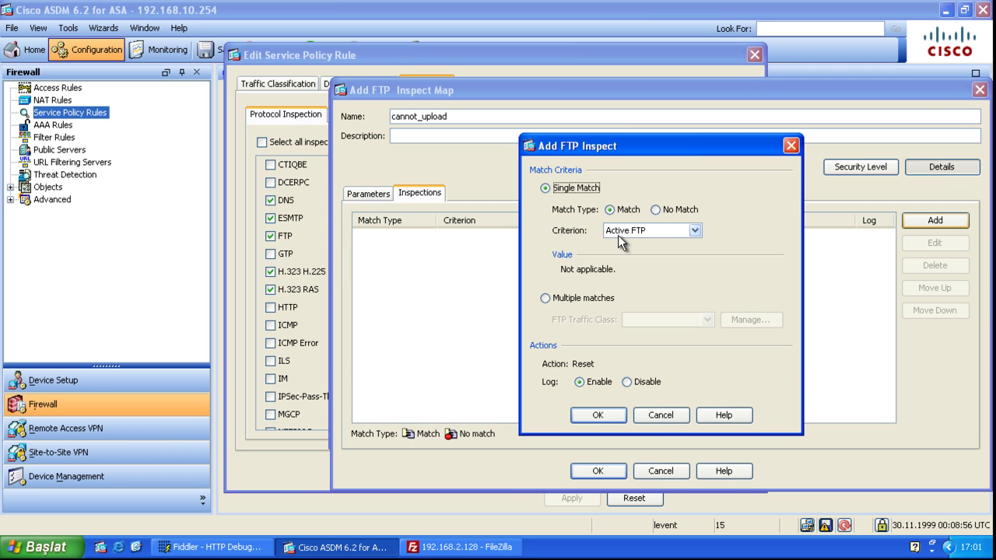
click(616, 236)
click(623, 294)
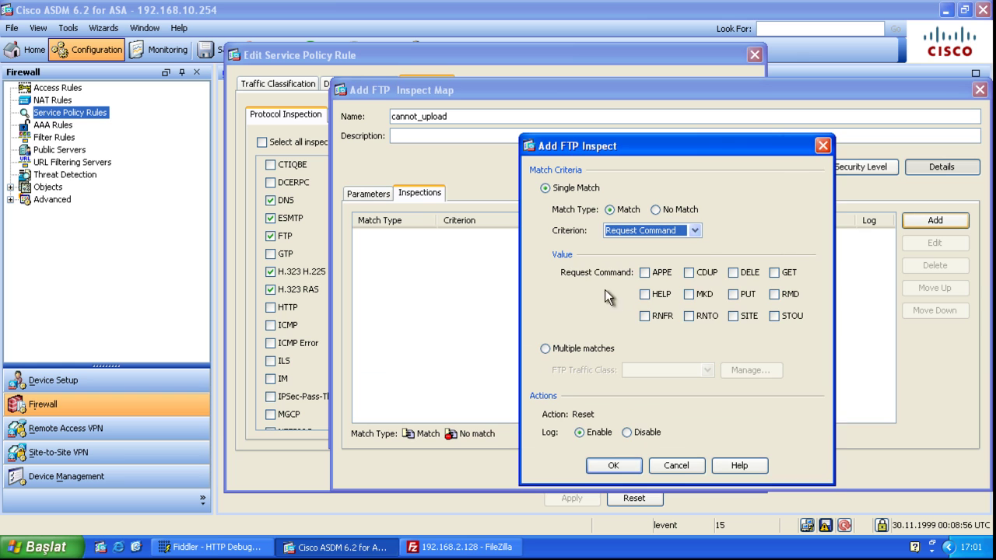
click(733, 295)
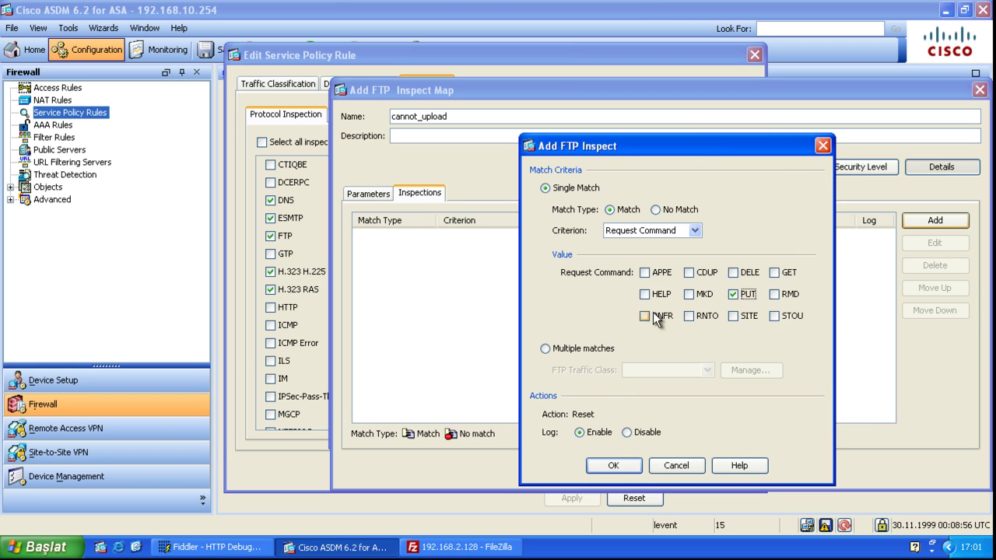
click(613, 465)
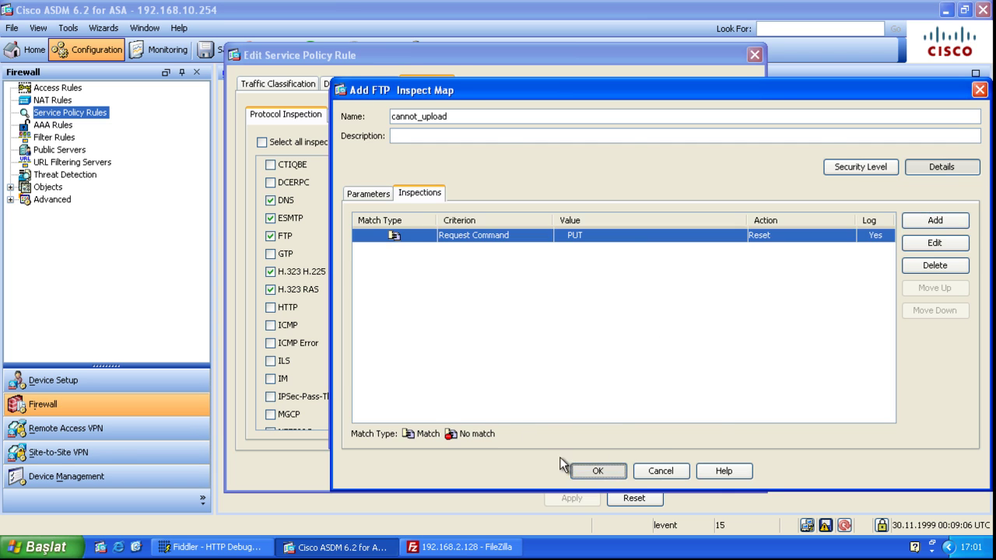
- Accept the FTP inspect map and the edited policy rule, and send the generated commands to the ASA
click(599, 470)
click(432, 429)
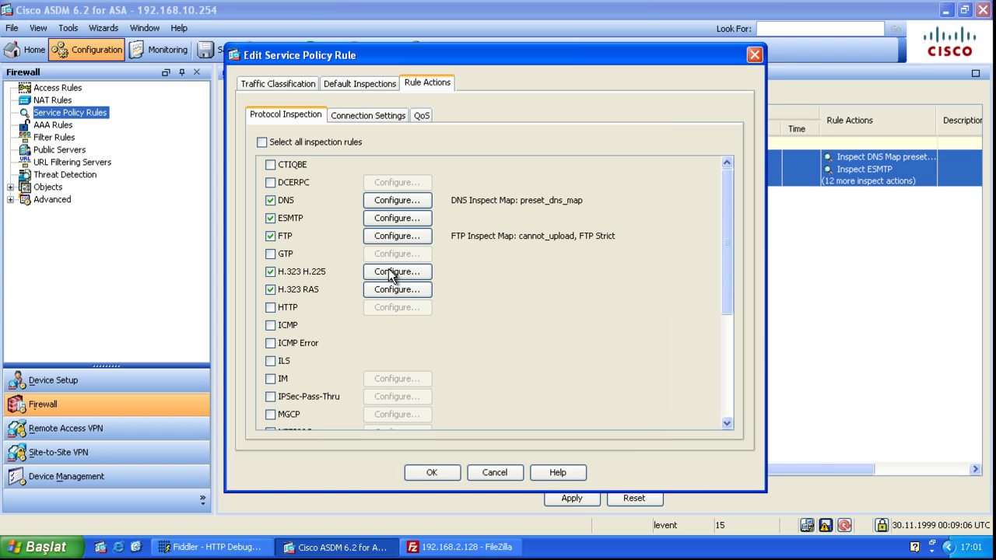
click(420, 472)
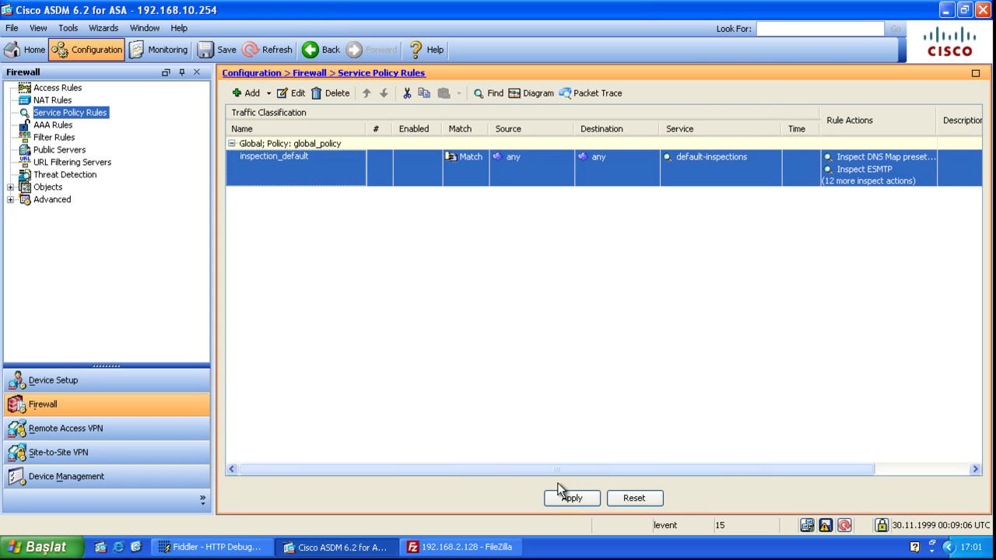
click(570, 497)
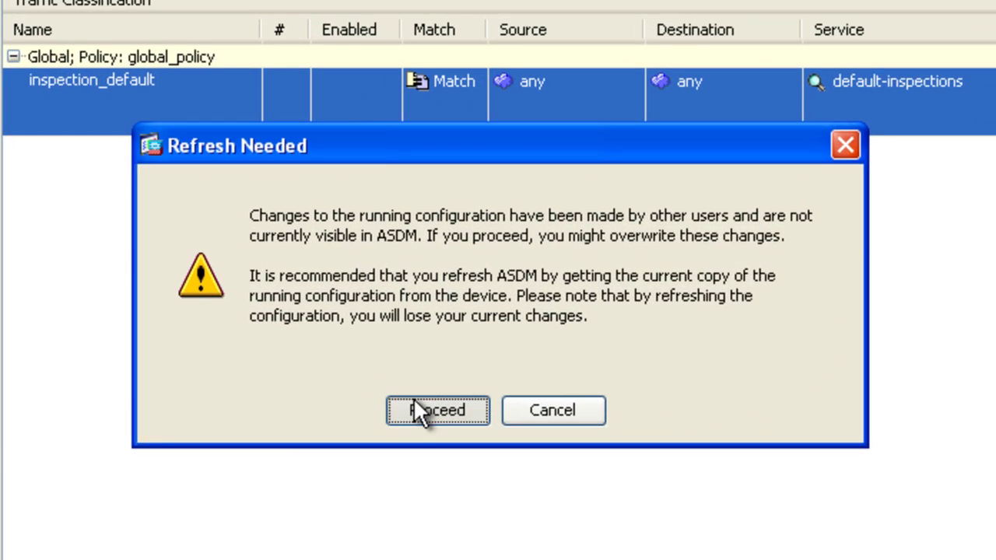
click(434, 358)
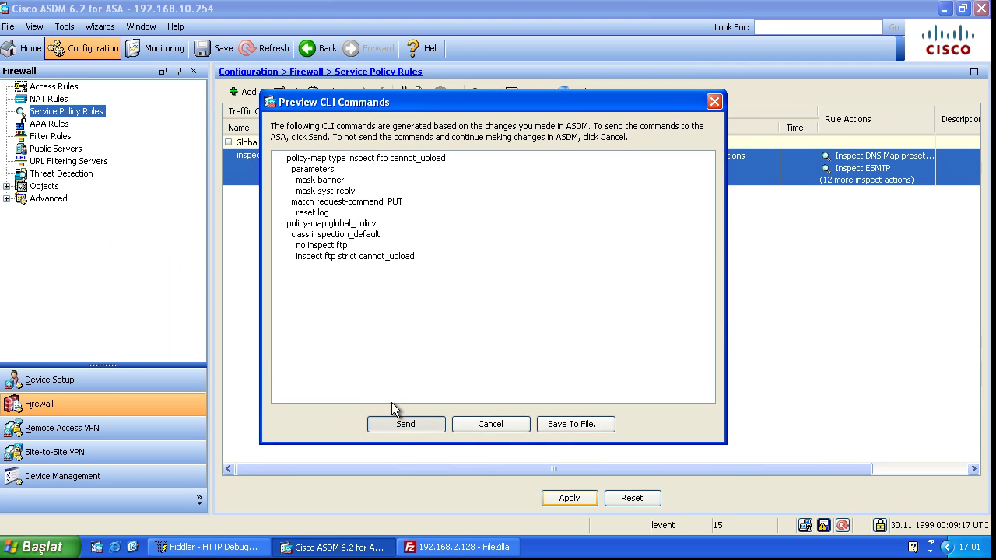
click(393, 418)
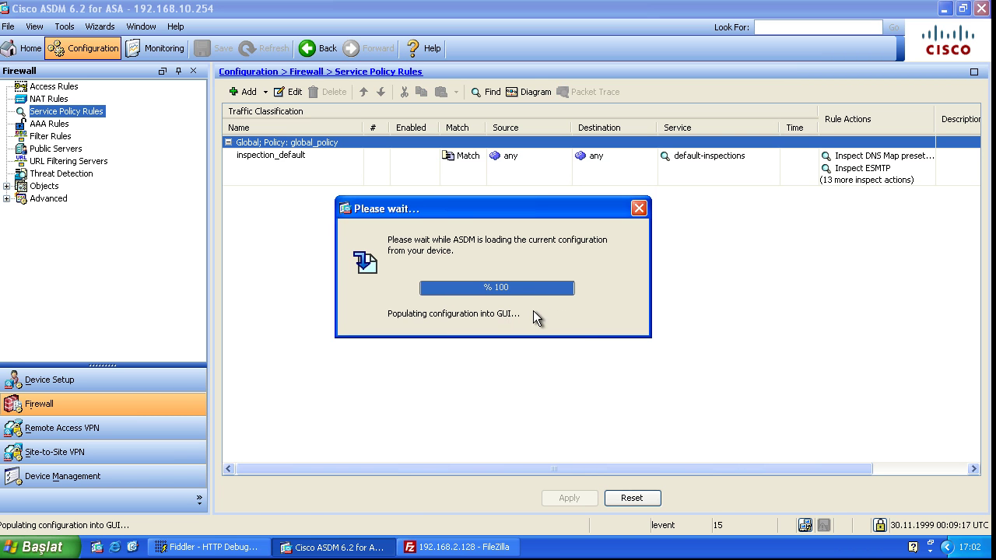
click(333, 160)
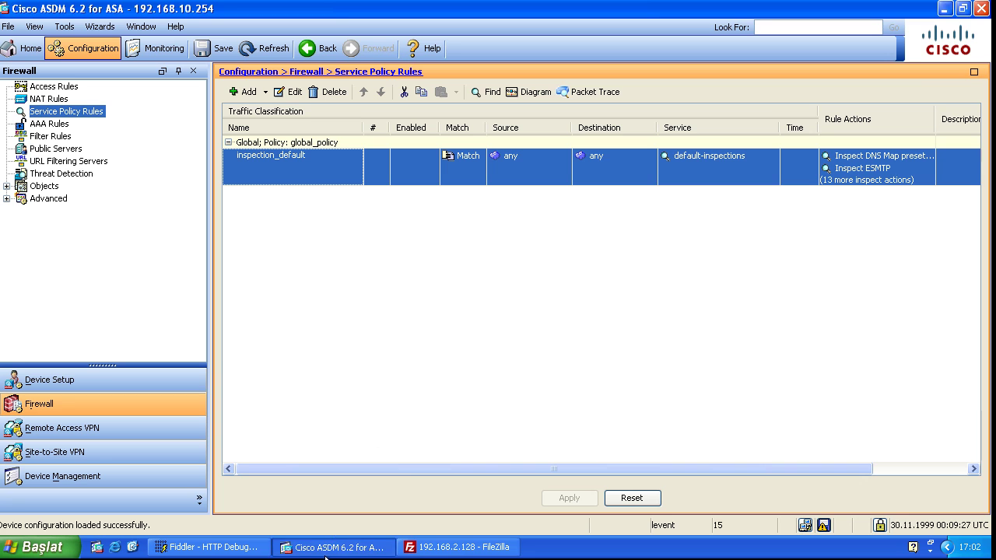
- Return to FileZilla, write "let s try it again" in Yeni Metin Belgesi.txt on the desktop, and save the file
click(416, 545)
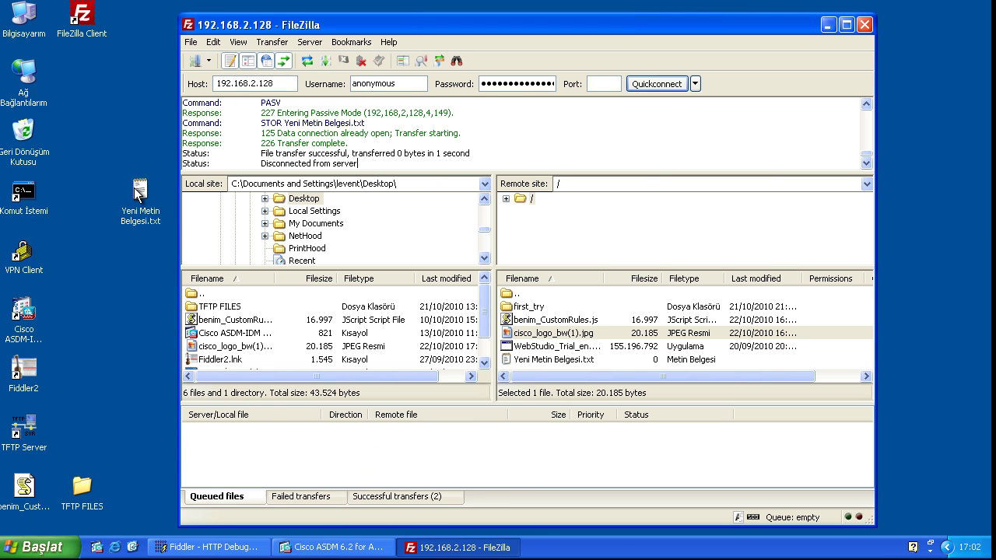
double_click(134, 189)
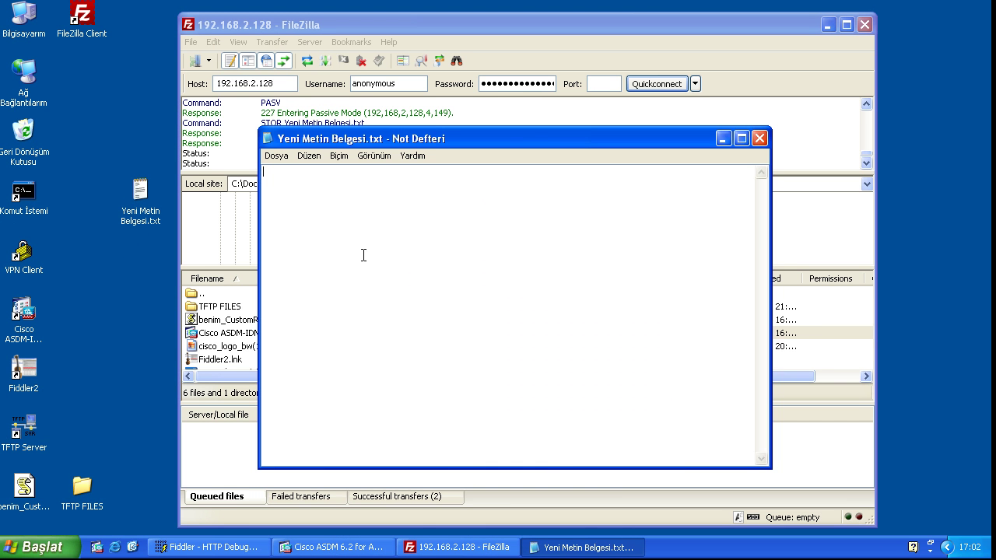
text(let s try)
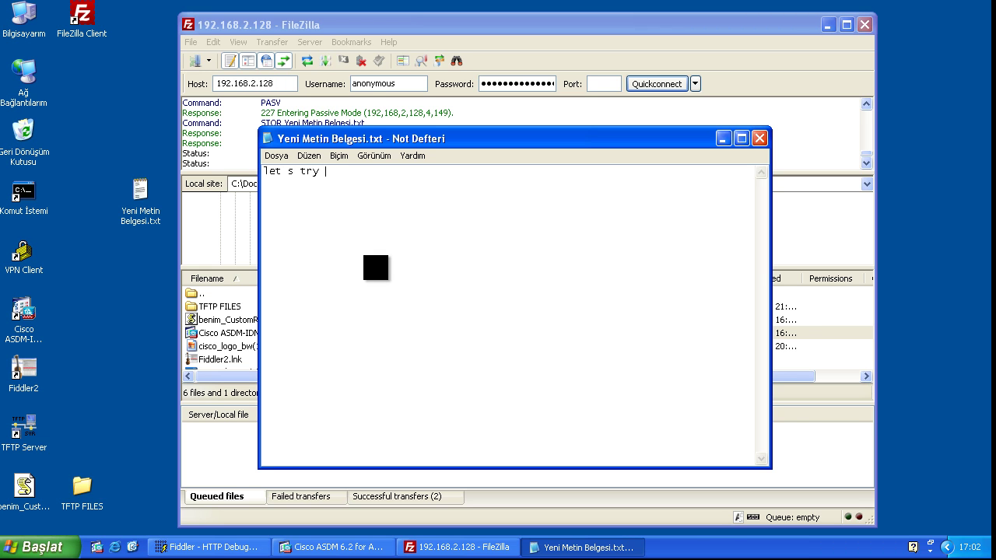
text(it again)
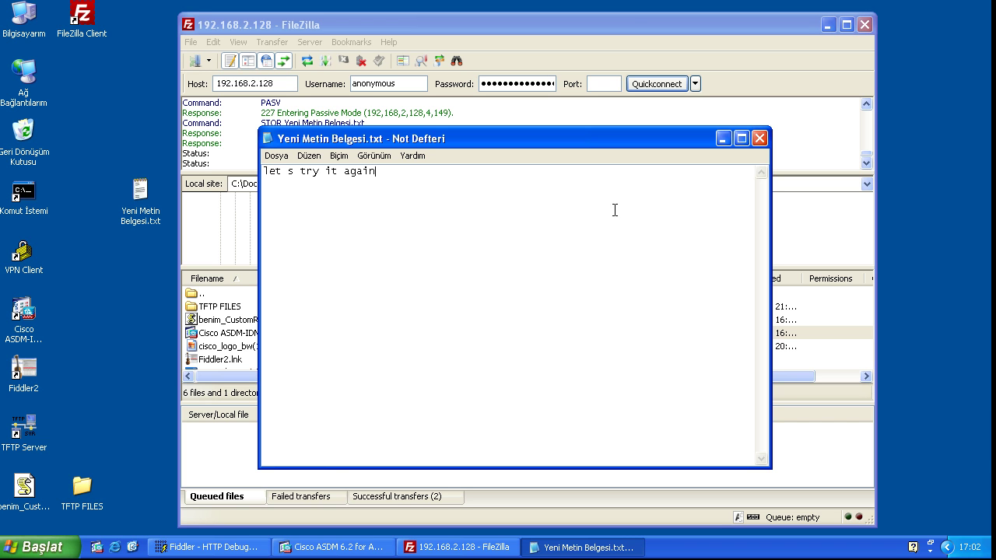
click(759, 140)
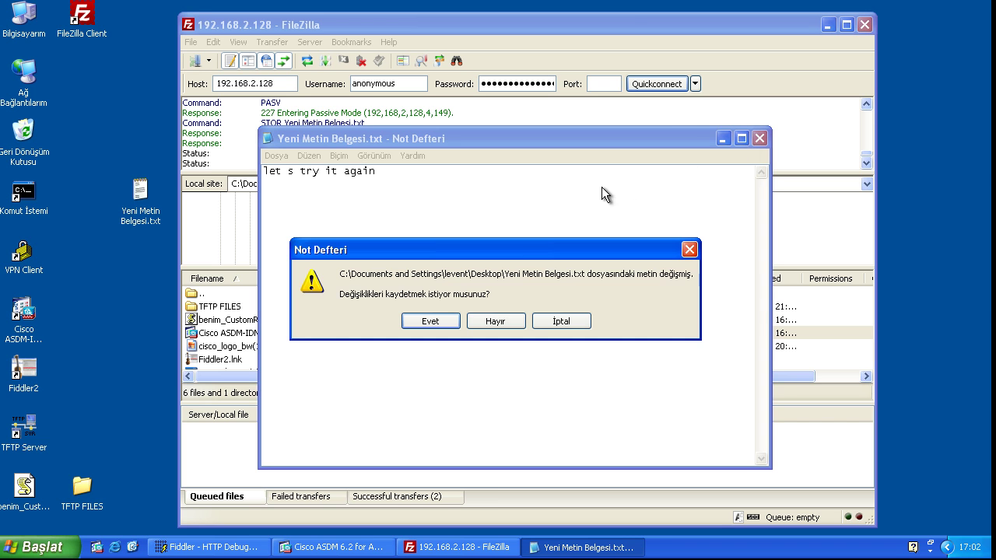
click(438, 324)
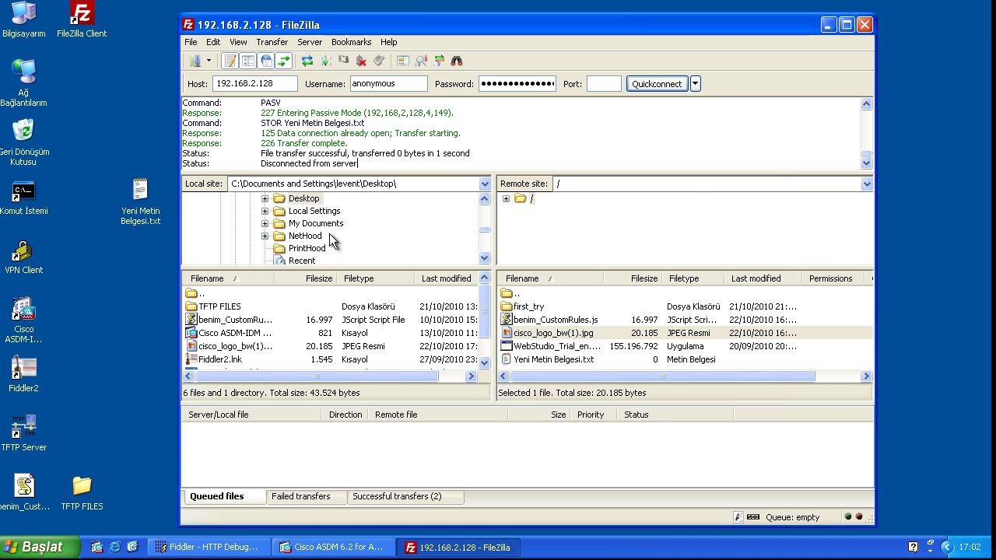
- Reconnect to the FTP server 192.168.2.128 as anonymous and highlight the directory listing status in the log
click(361, 60)
double_click(406, 84)
key(BackSpace)
double_click(529, 84)
key(BackSpace)
click(597, 84)
text(21)
click(650, 84)
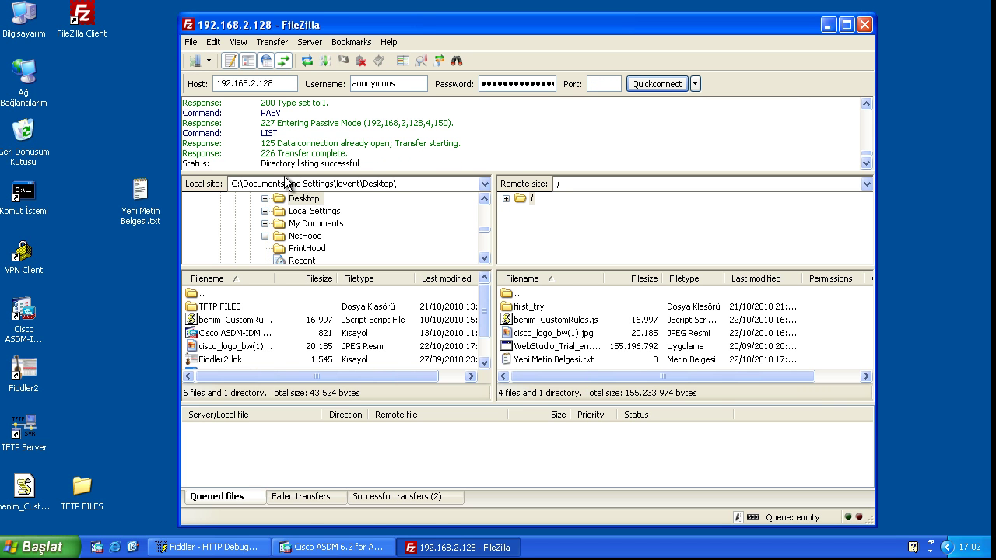
drag(276, 163, 354, 163)
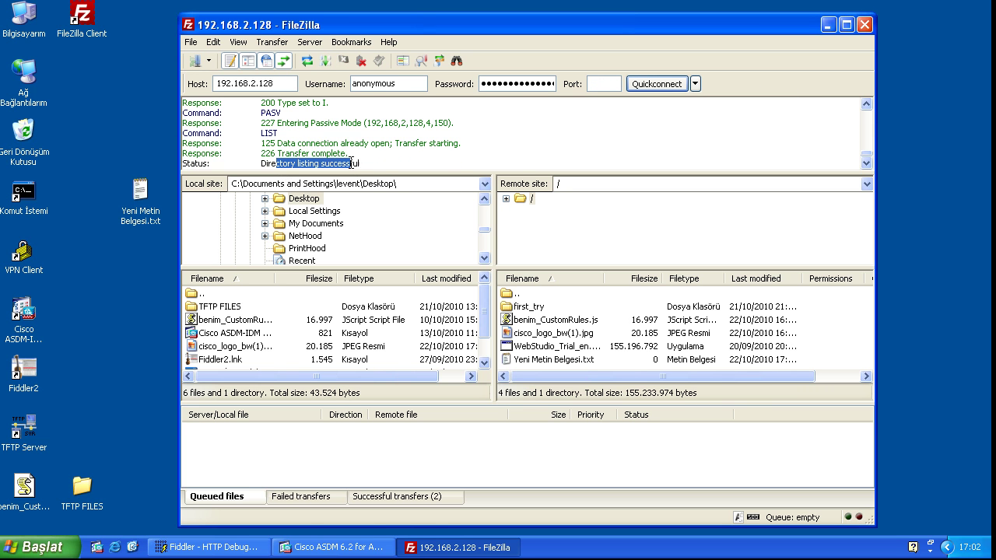
- Download cisco_logo_bw(1).jpg from the server to the desktop again and highlight its transfer status in the log
click(543, 359)
click(541, 346)
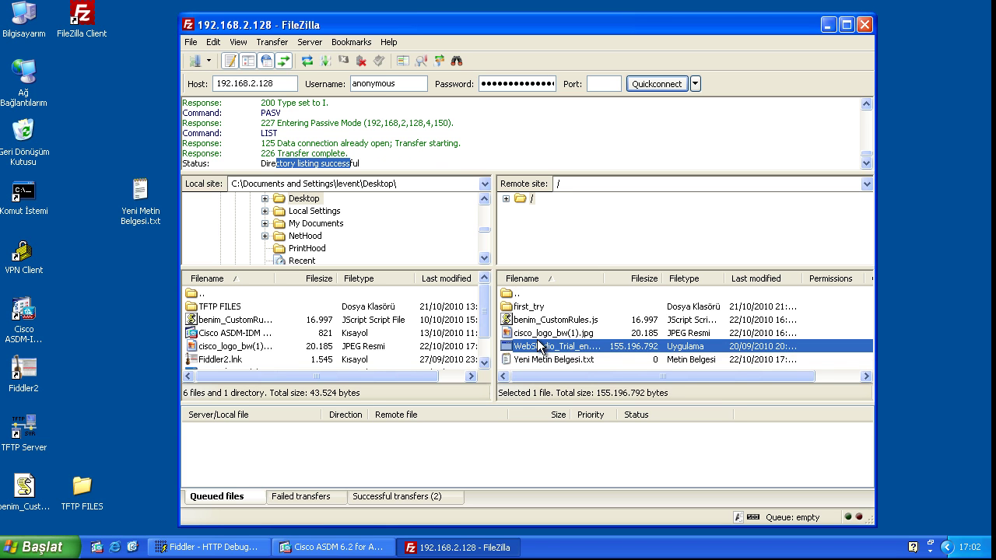
drag(543, 334, 136, 305)
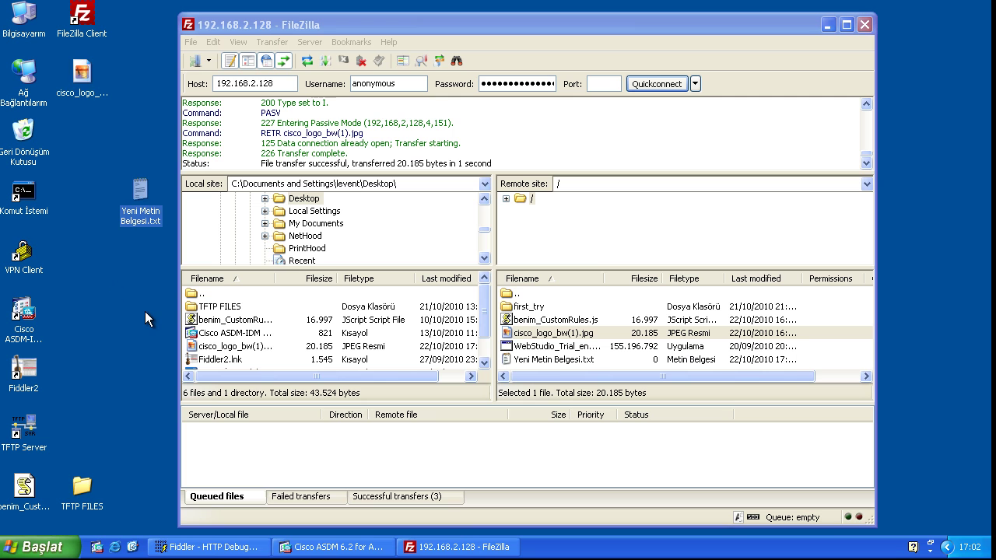
click(80, 83)
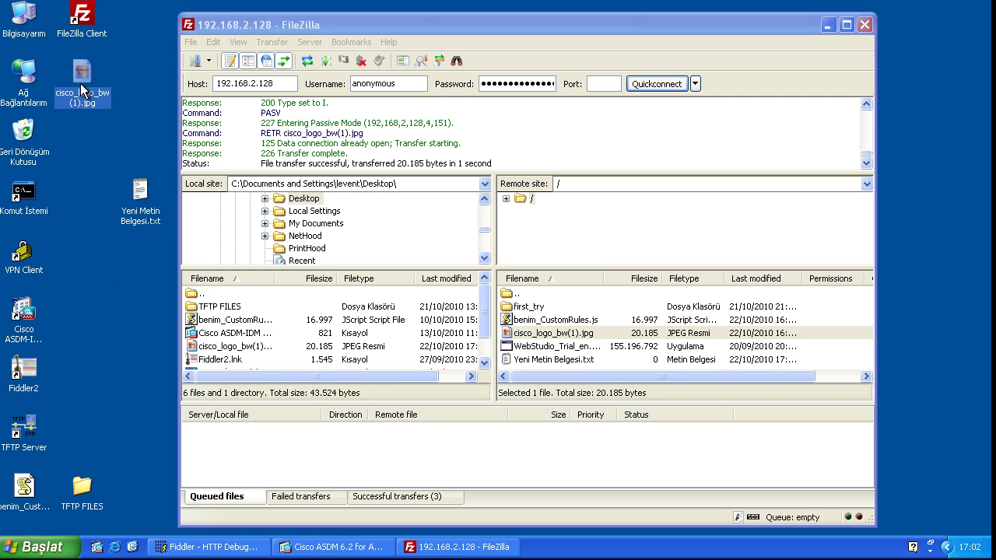
click(303, 164)
drag(491, 163, 300, 164)
click(108, 267)
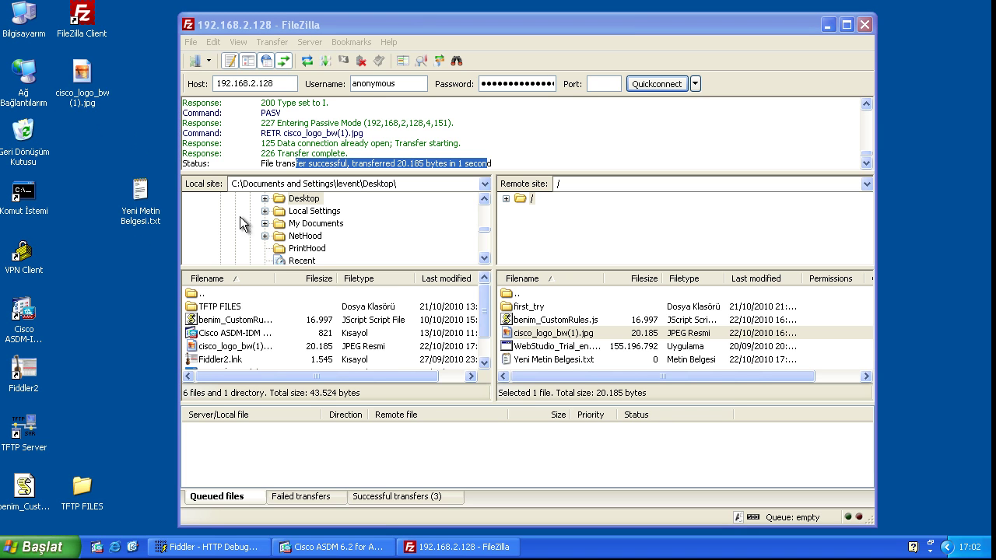
- Upload Yeni Metin Belgesi.txt from the desktop to the FTP server's root folder, overwriting the existing file
click(144, 212)
drag(145, 211, 502, 354)
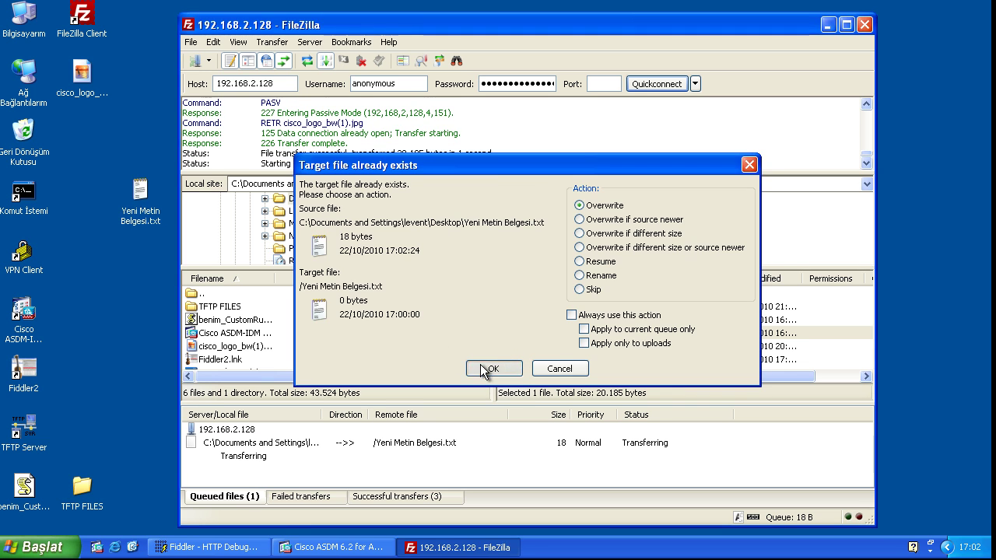
click(487, 369)
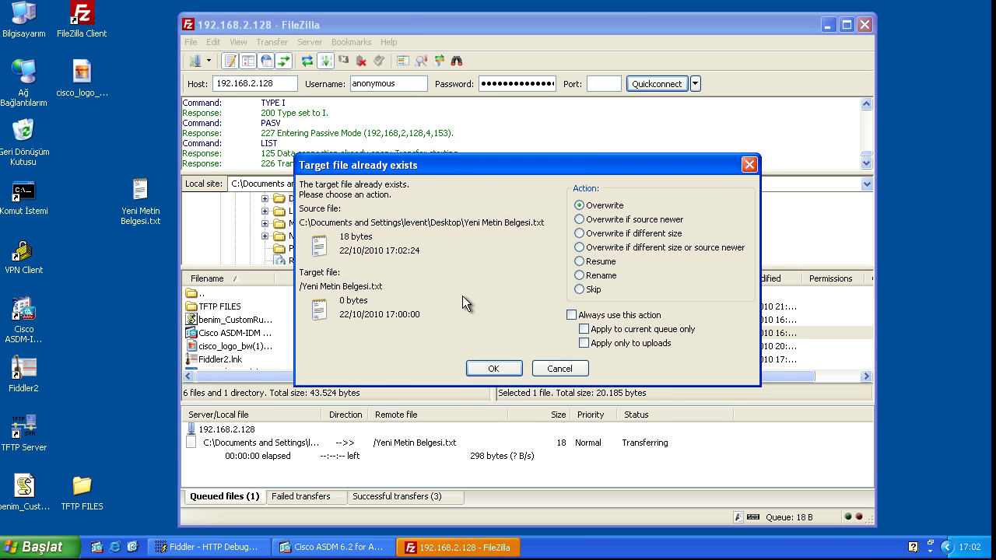
click(502, 367)
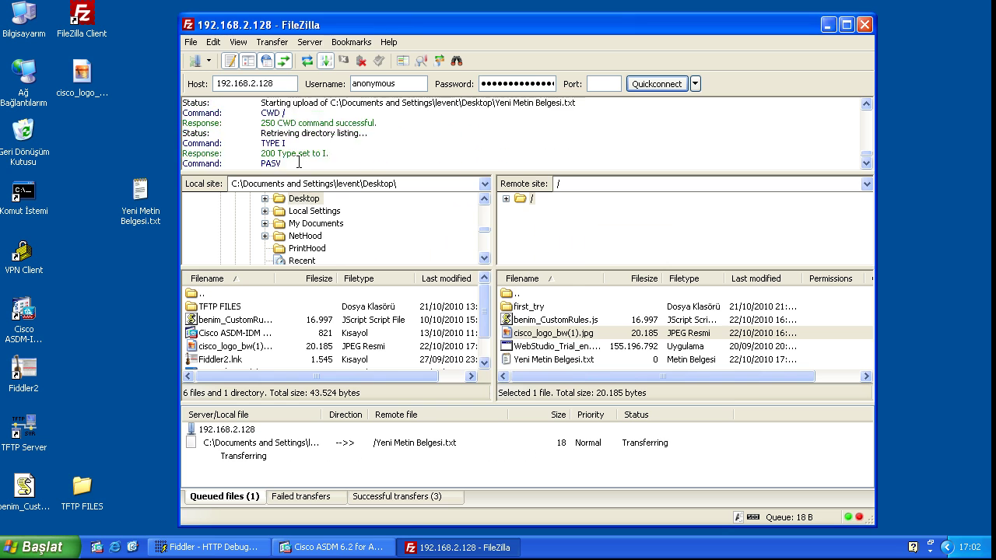
click(495, 369)
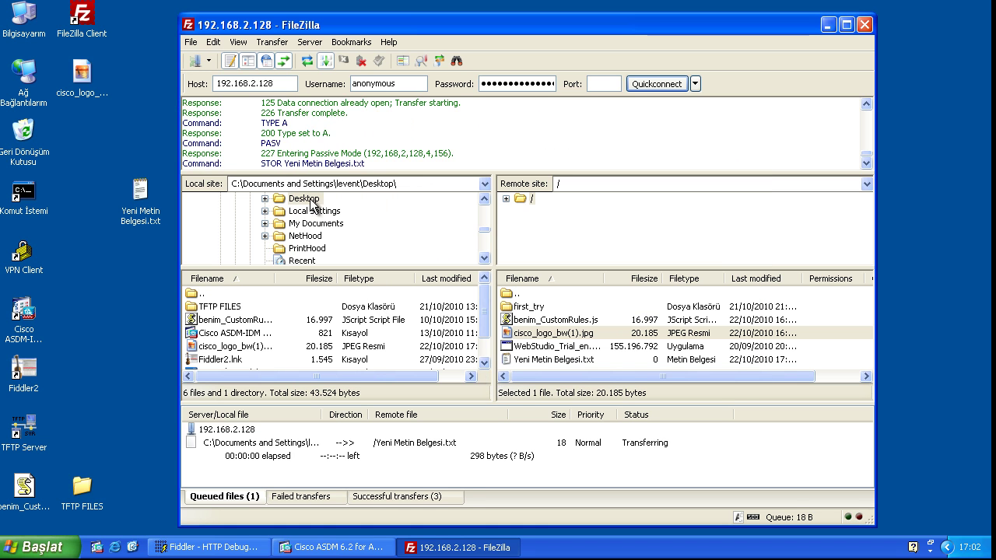
- Highlight the last upload's result lines in the message log and close FileZilla
drag(266, 153, 507, 154)
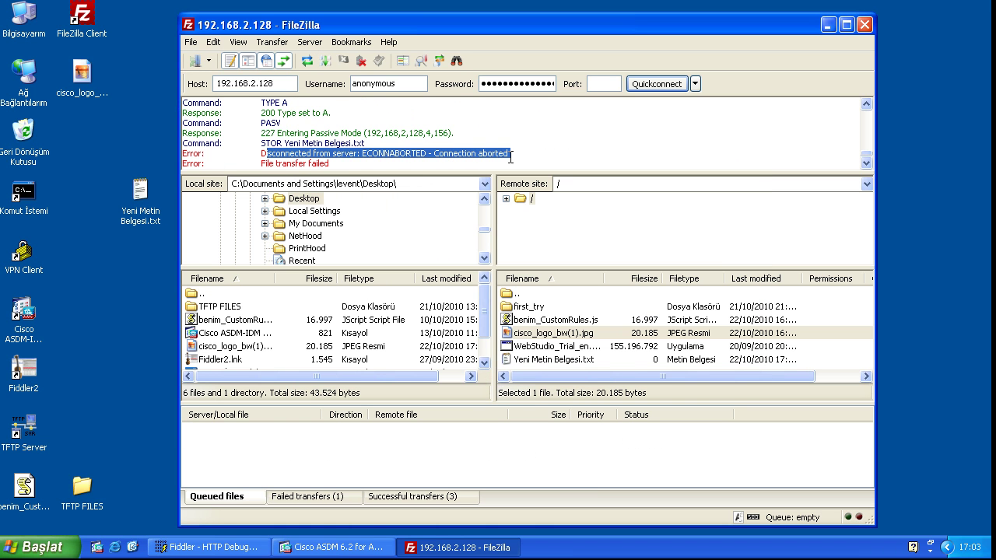
drag(357, 163, 269, 153)
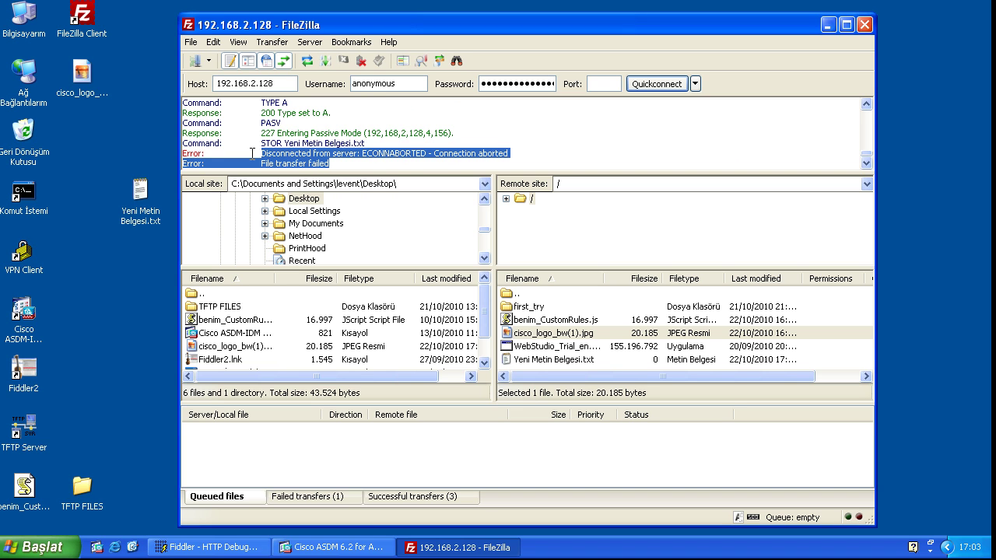
click(389, 161)
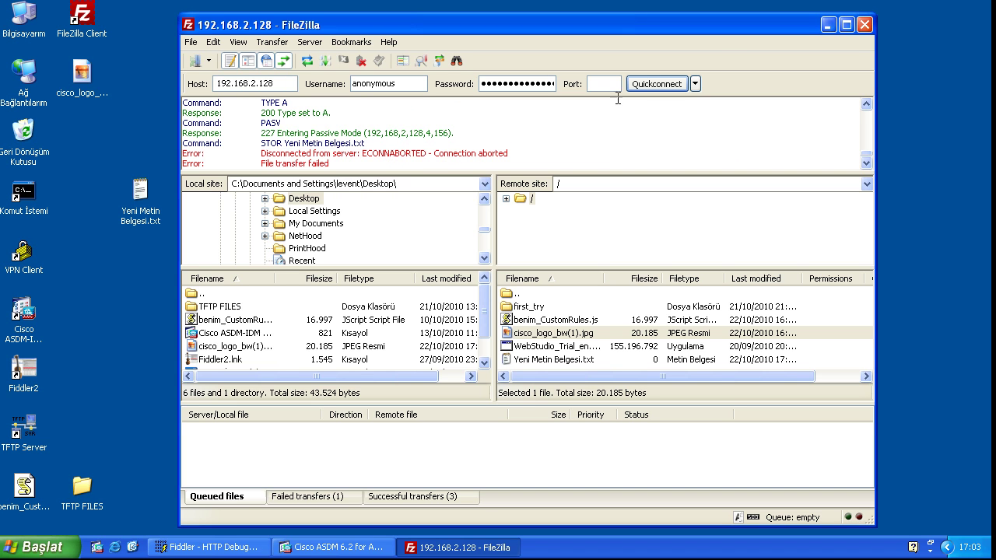
click(864, 26)
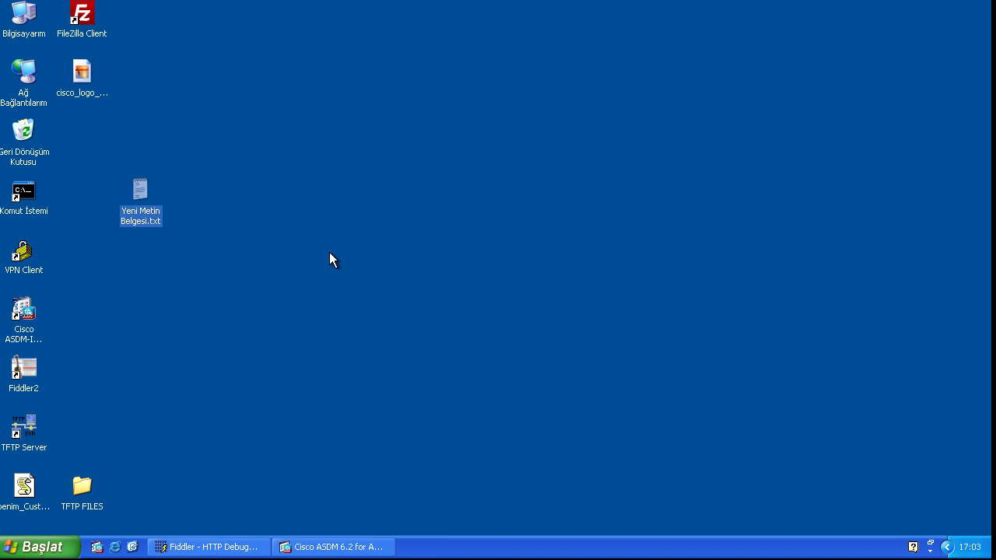
- Delete Yeni Metin Belgesi.txt and cisco_logo_bw(1).jpg from the desktop, sending both to the Recycle Bin
drag(92, 165, 238, 291)
key(Delete)
click(519, 288)
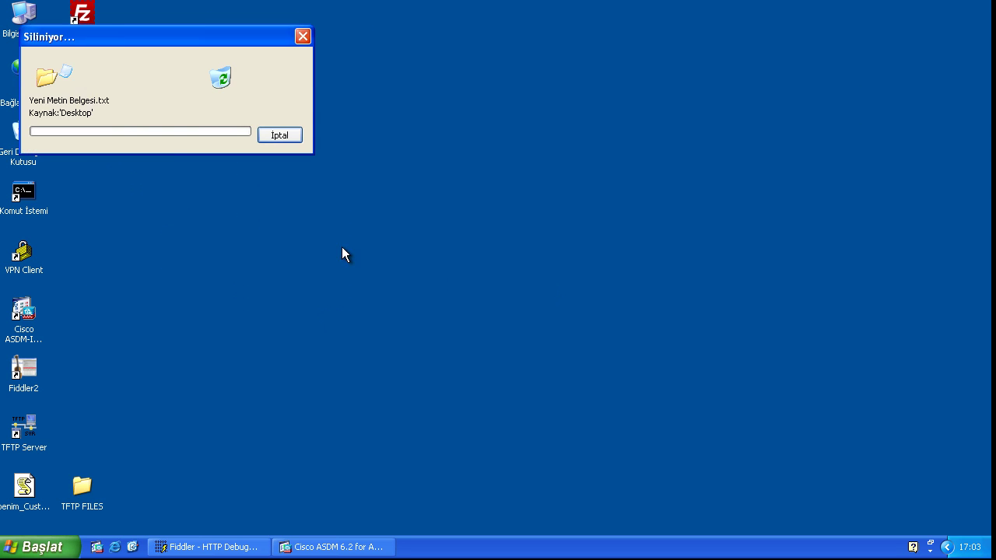
click(82, 74)
key(Delete)
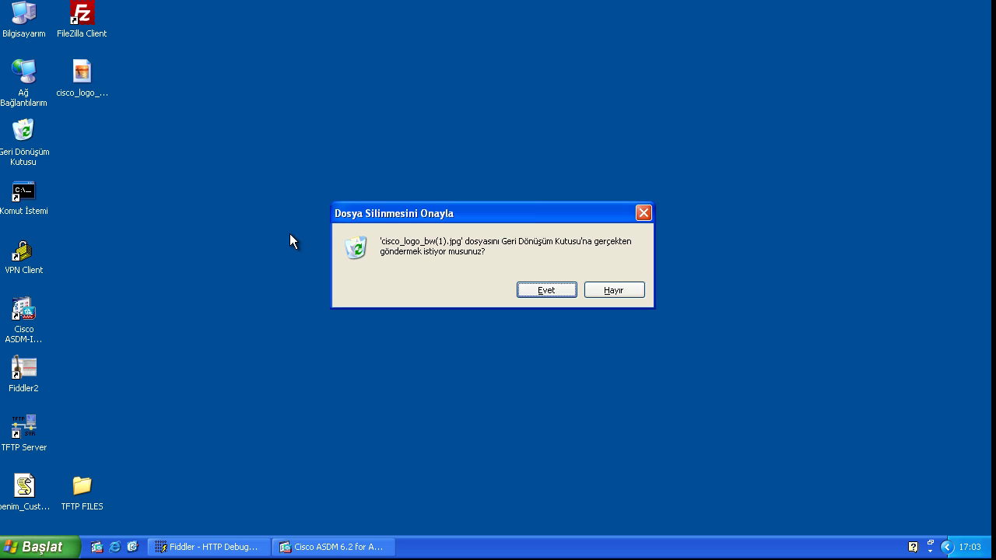
click(528, 288)
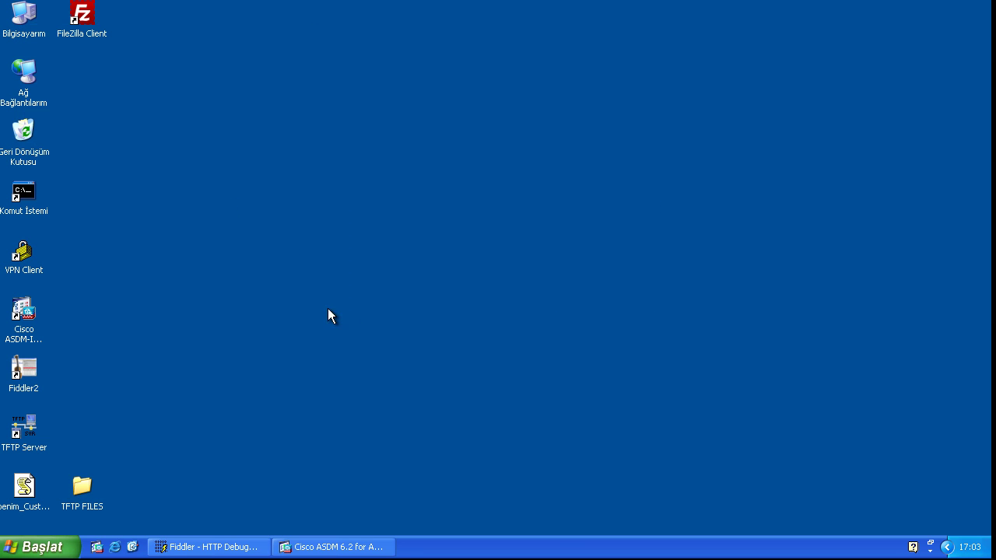
- Switch to Cisco ASDM and view the HTTP and FTP inspect maps under the firewall objects
click(319, 545)
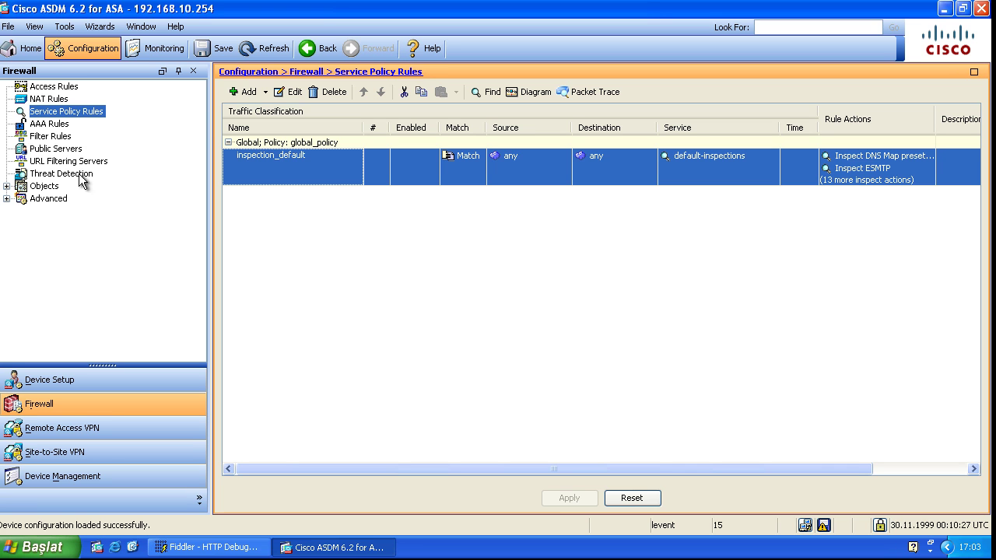
click(36, 187)
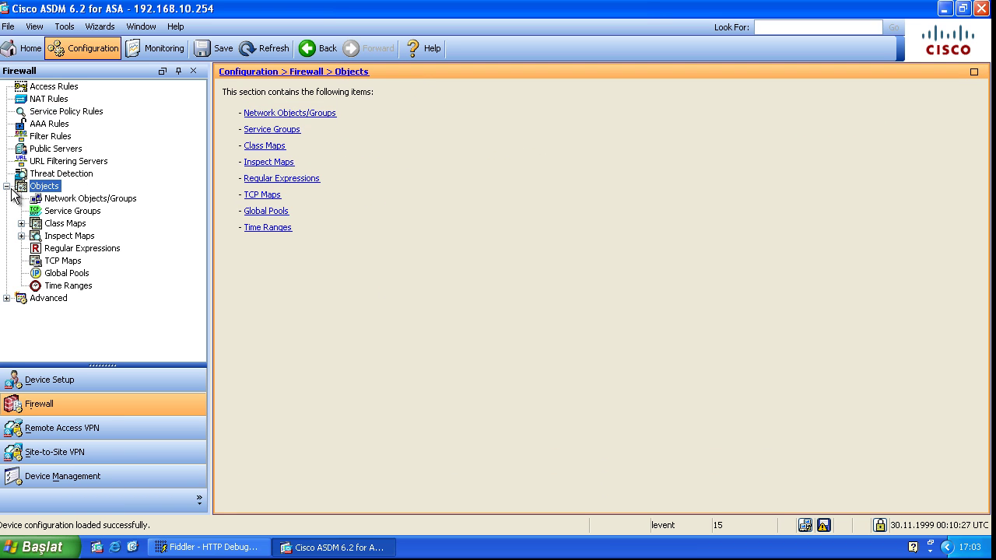
click(64, 237)
click(68, 245)
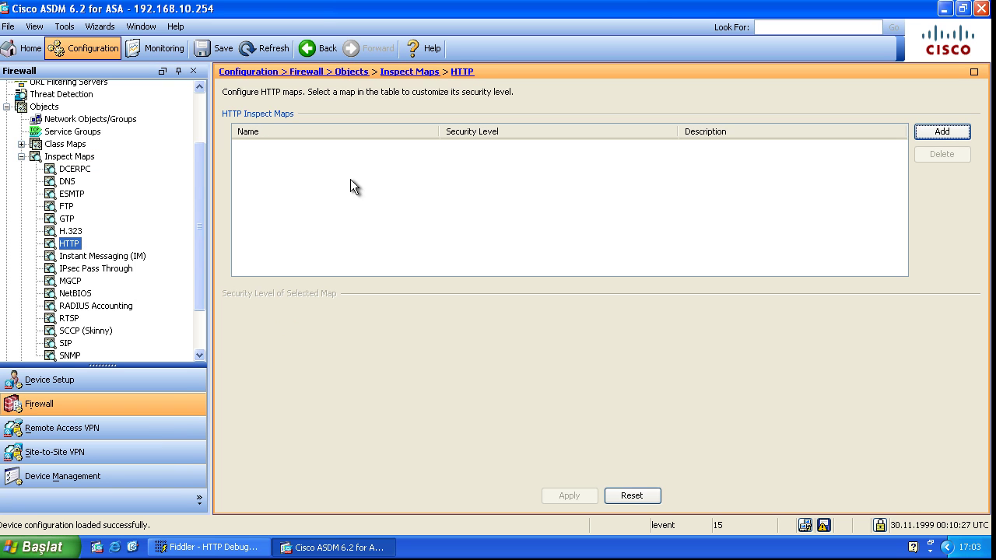
click(66, 206)
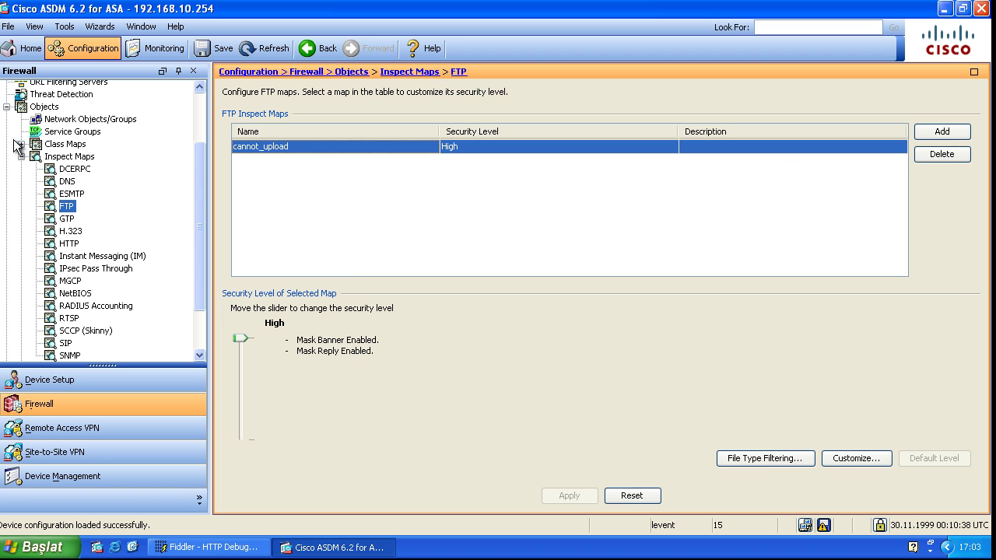
scroll(155, 163, up, 2)
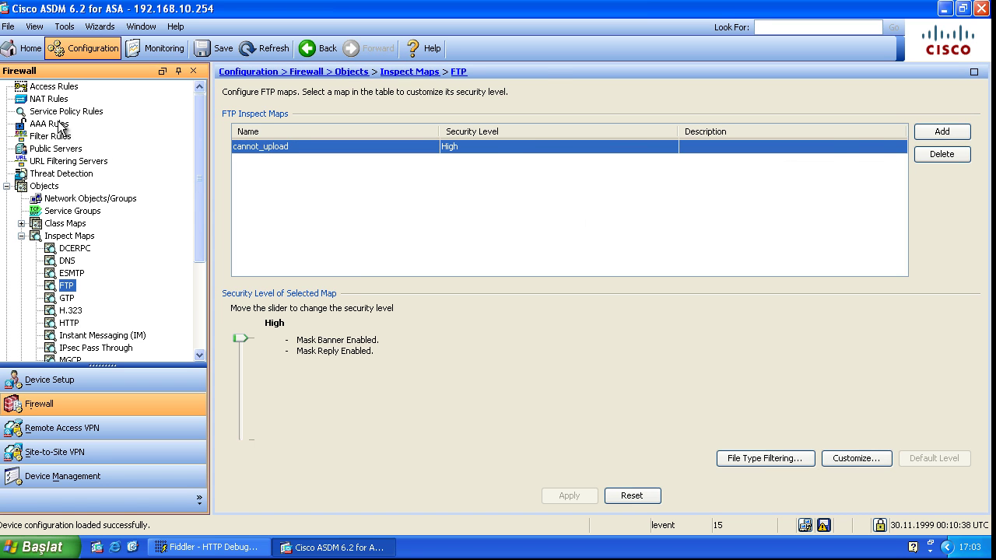
- In the inspection_default service policy rule, set FTP inspection to the default inspection map and turn off strict FTP
click(61, 112)
double_click(330, 154)
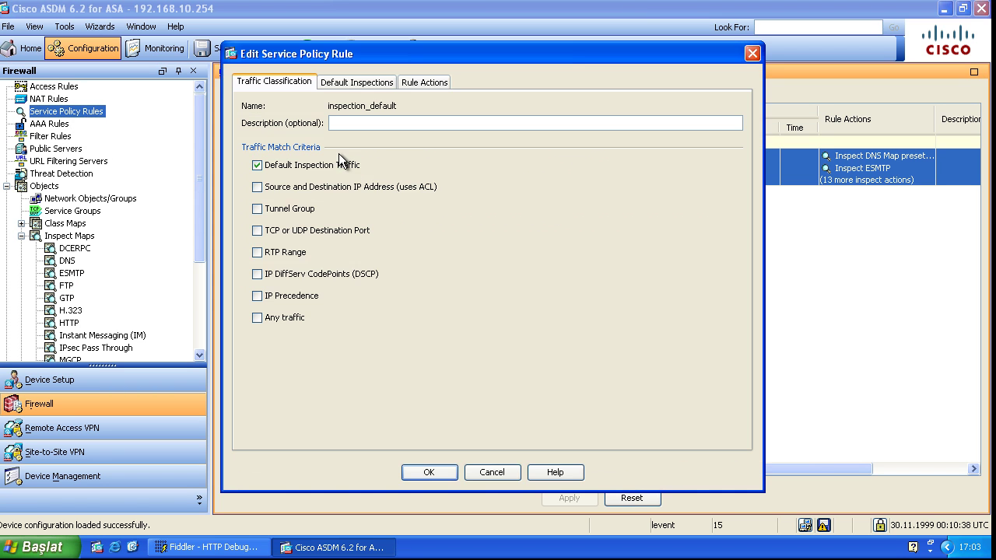
click(424, 81)
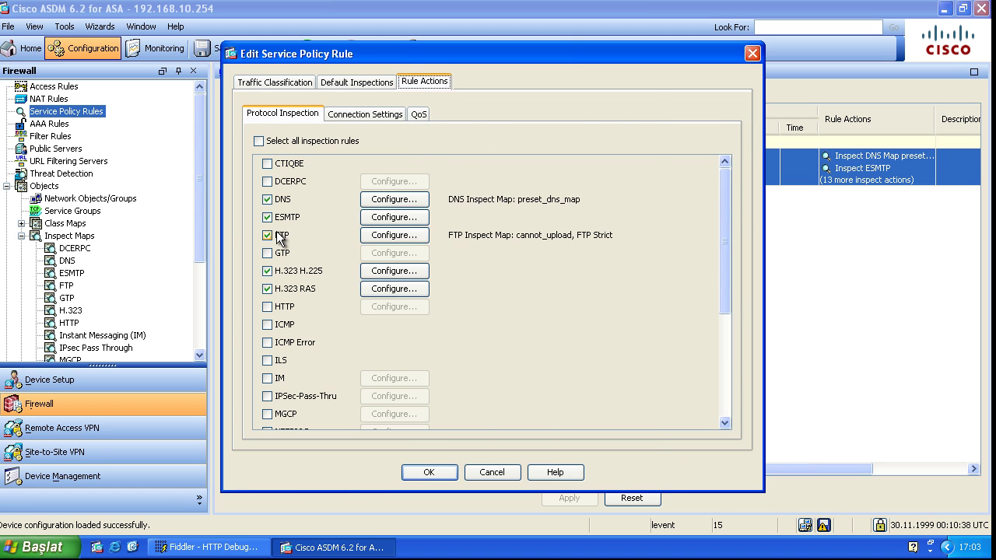
click(395, 235)
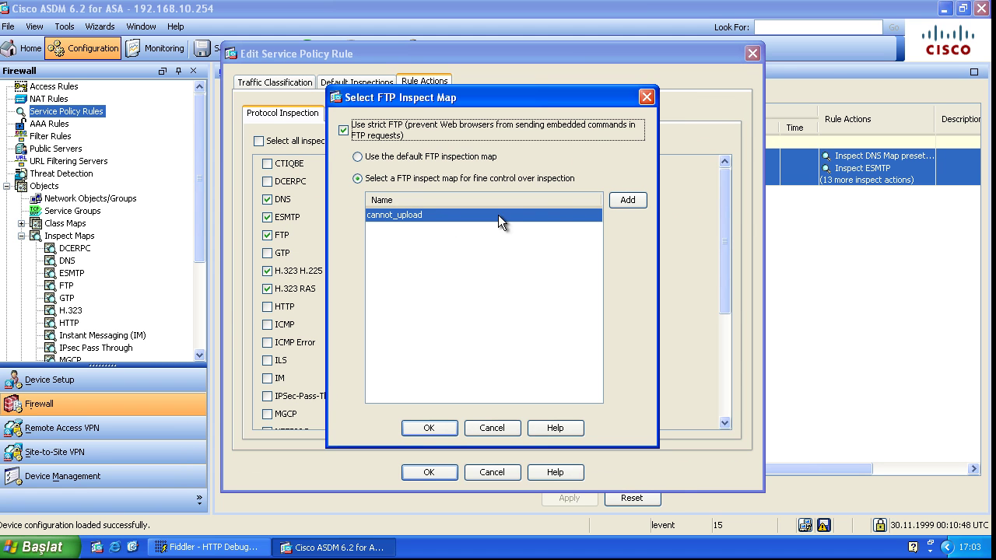
click(357, 157)
click(344, 131)
click(428, 428)
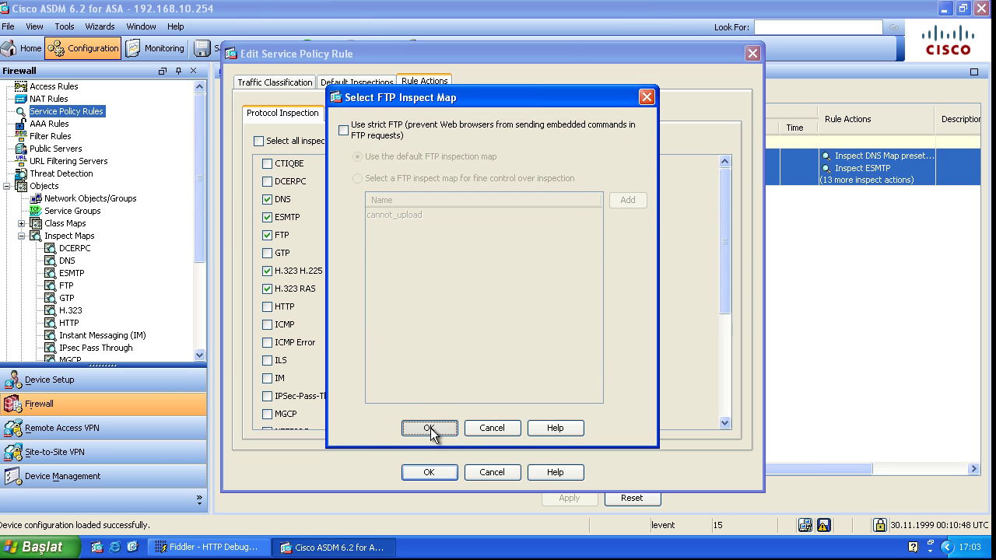
- Accept the edited service policy rule, apply it, and send the generated CLI commands to the ASA
click(428, 472)
click(566, 496)
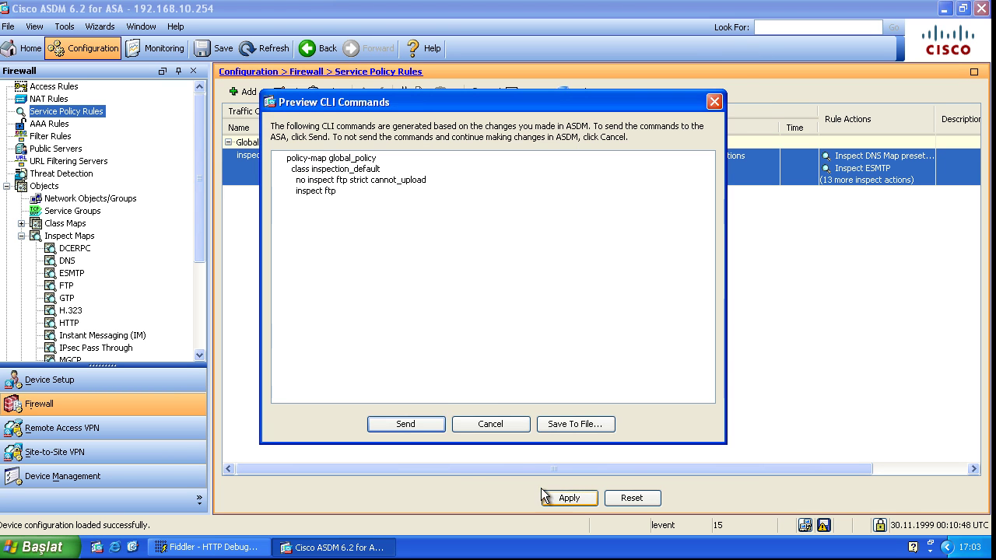
click(403, 430)
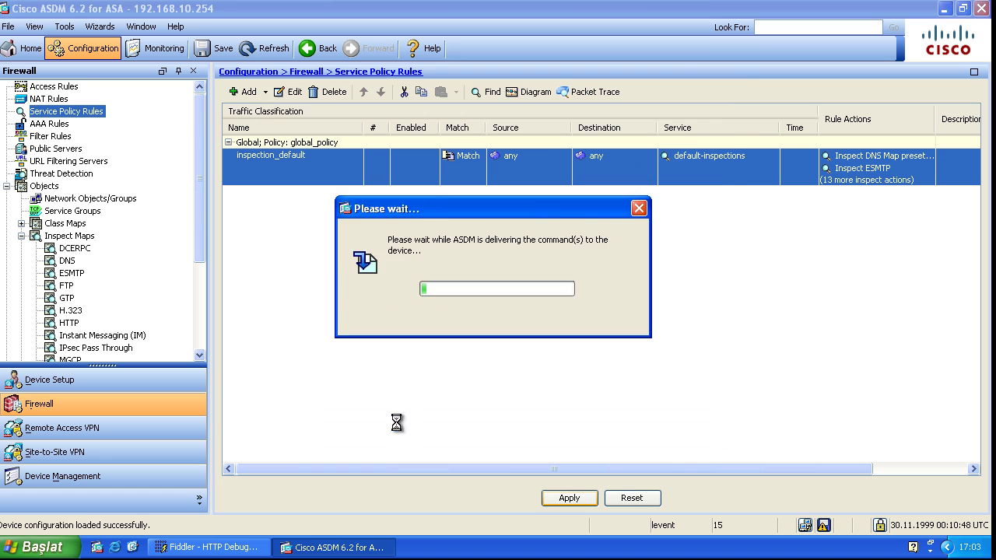
- Delete the cannot_upload map from the FTP inspect maps
scroll(195, 264, down, 4)
click(66, 146)
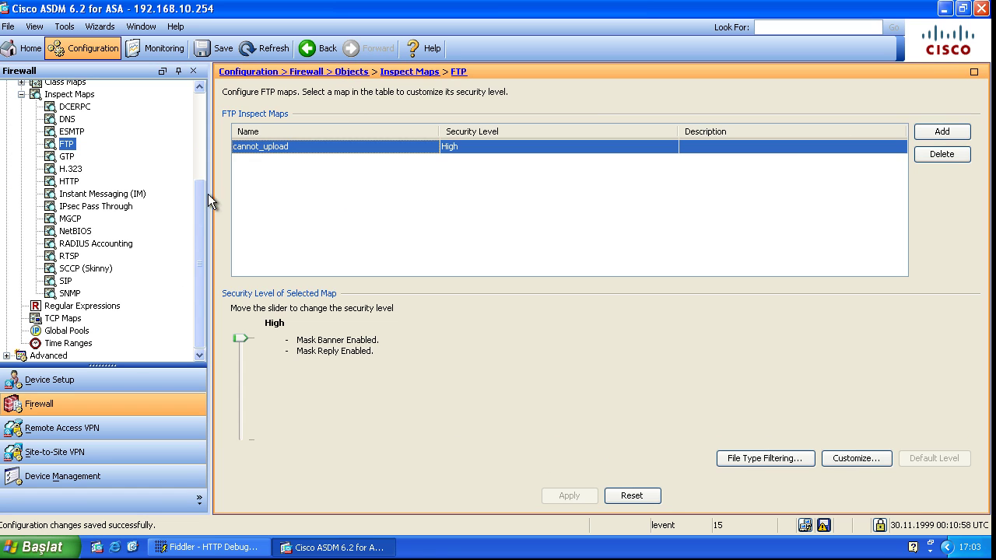
click(943, 155)
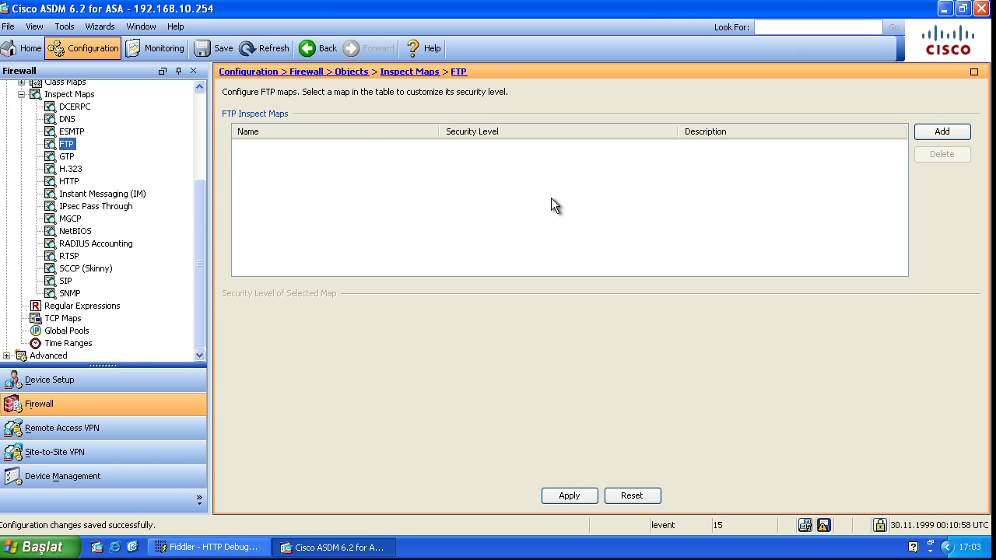
- Start a new FTP inspect map and name it exe_file_extension
click(929, 133)
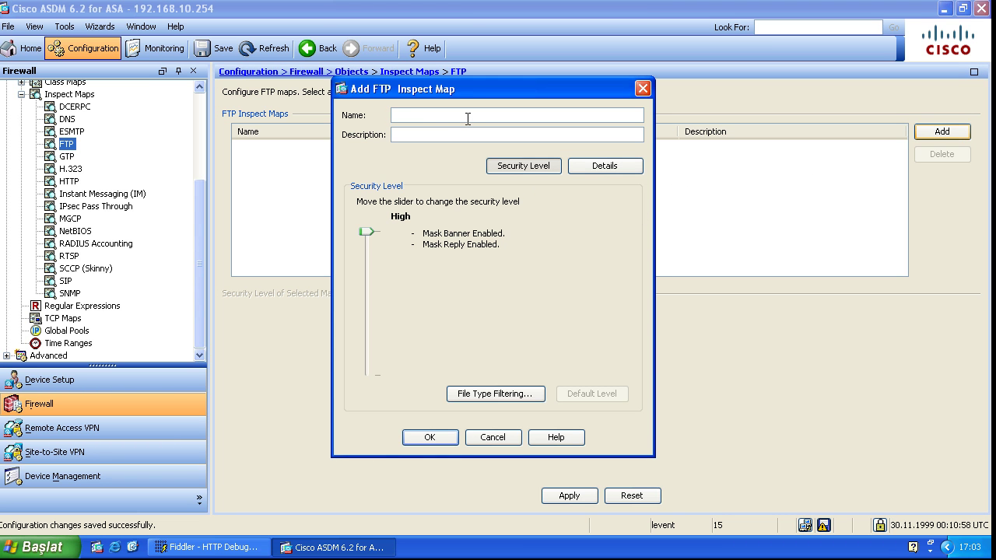
text(canno)
key(BackSpace)
key(BackSpace)
key(BackSpace)
key(BackSpace)
key(BackSpace)
key(BackSpace)
text(exe)
text(_file_extension)
- Add a single-match inspection to the exe_file_extension map and set its criterion to File Name
click(595, 167)
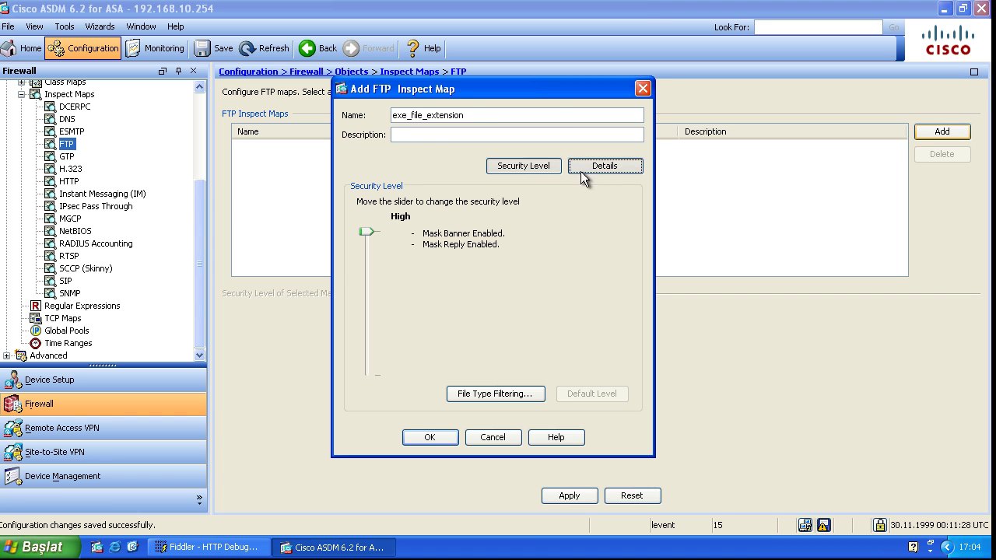
click(407, 194)
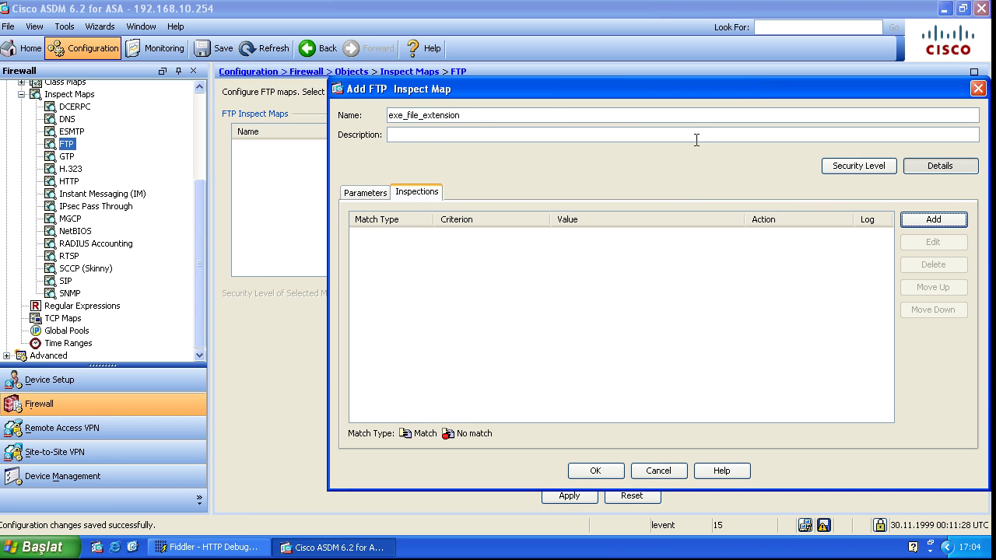
drag(635, 90, 534, 91)
click(824, 221)
click(588, 230)
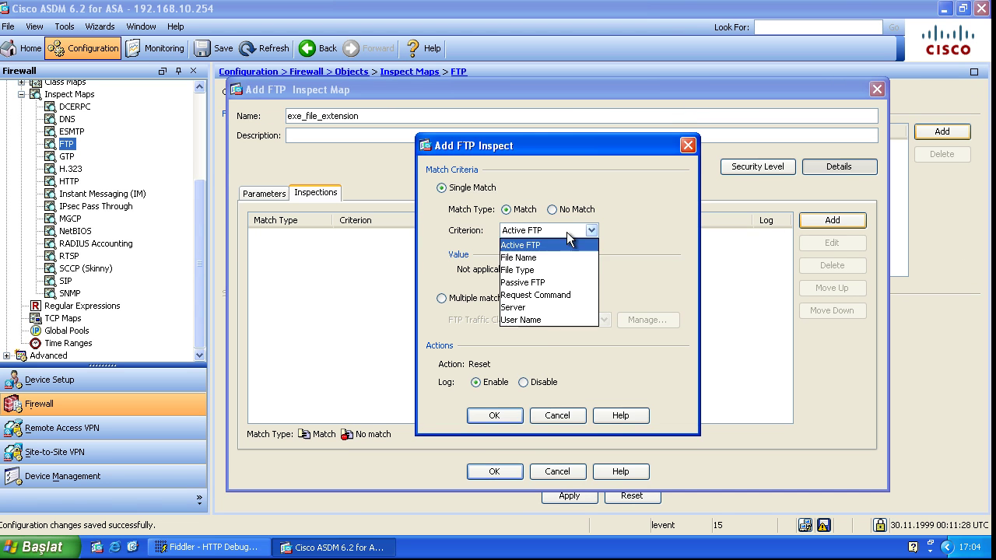
click(542, 270)
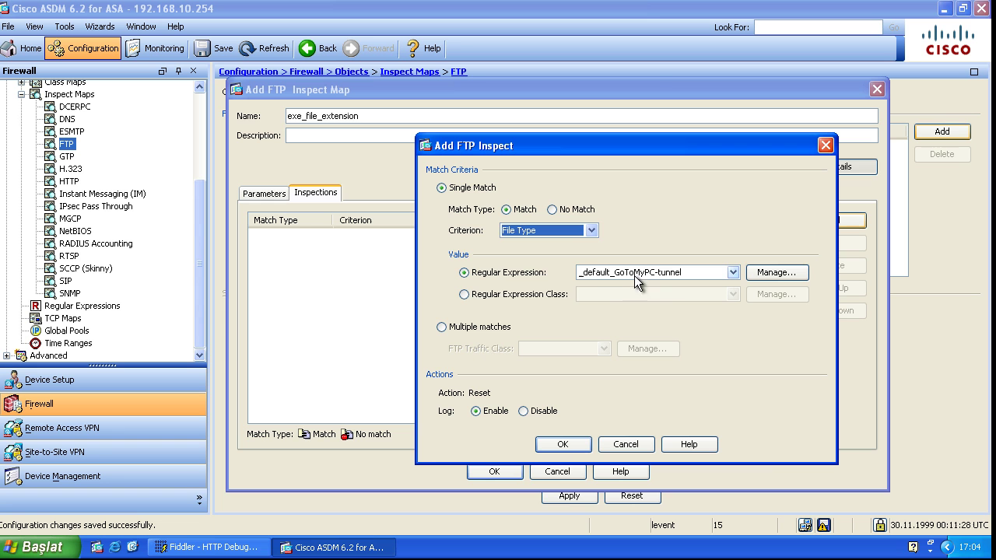
click(589, 233)
click(562, 255)
- From the inspection's regular expression management, start a new expression for exe files with the value .+/.[Ee][Xx][Ee]
click(776, 272)
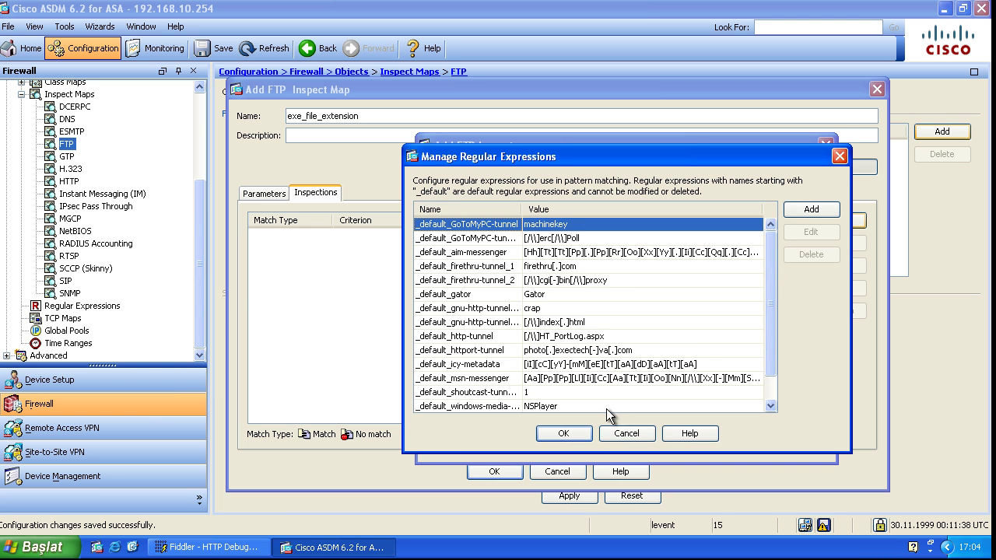
click(808, 210)
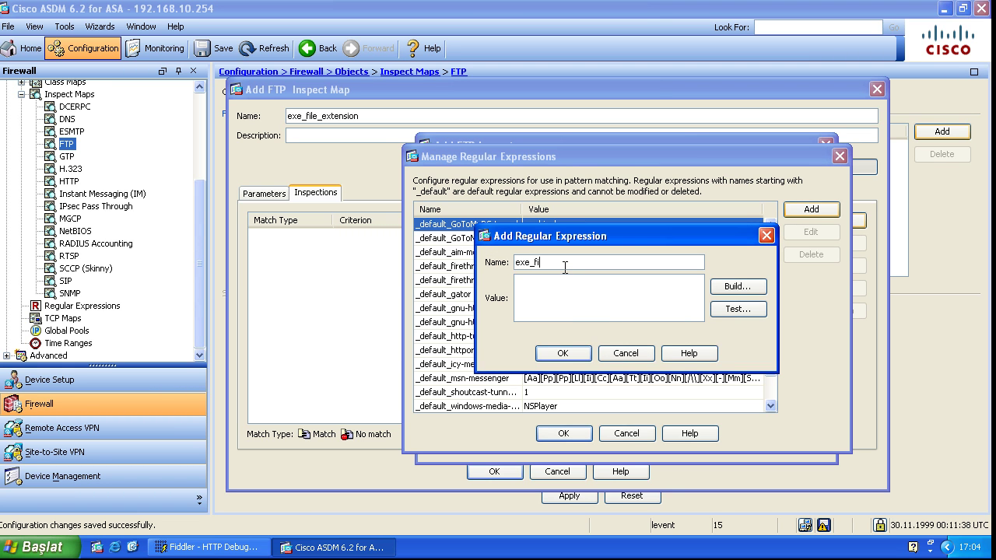
click(554, 303)
text(.+/)
text(.[Ee)
text(][Xx][Ee])
- Test the regular expression against the string visual.exe, and select the whole expression in the test dialog
click(735, 309)
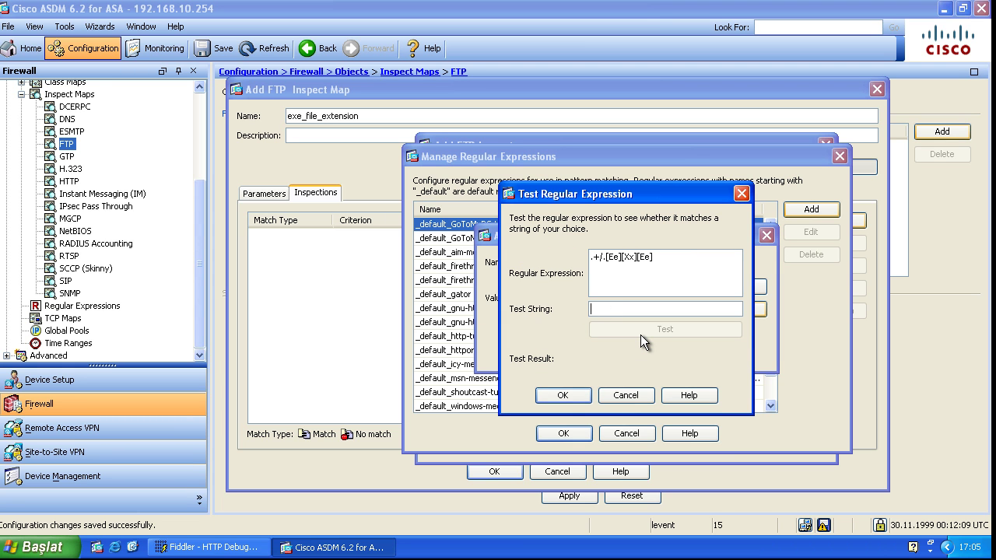
text(visual.exe)
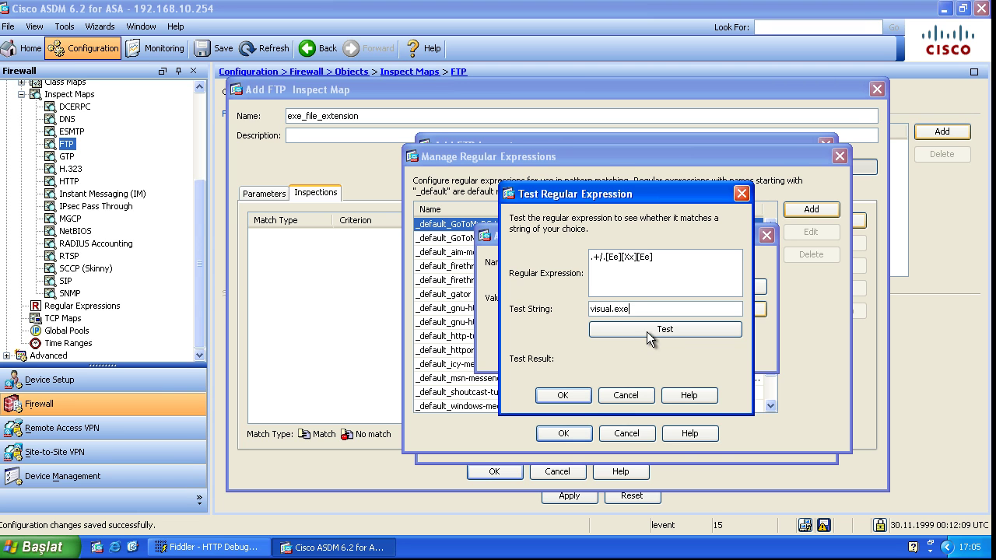
click(646, 331)
click(535, 455)
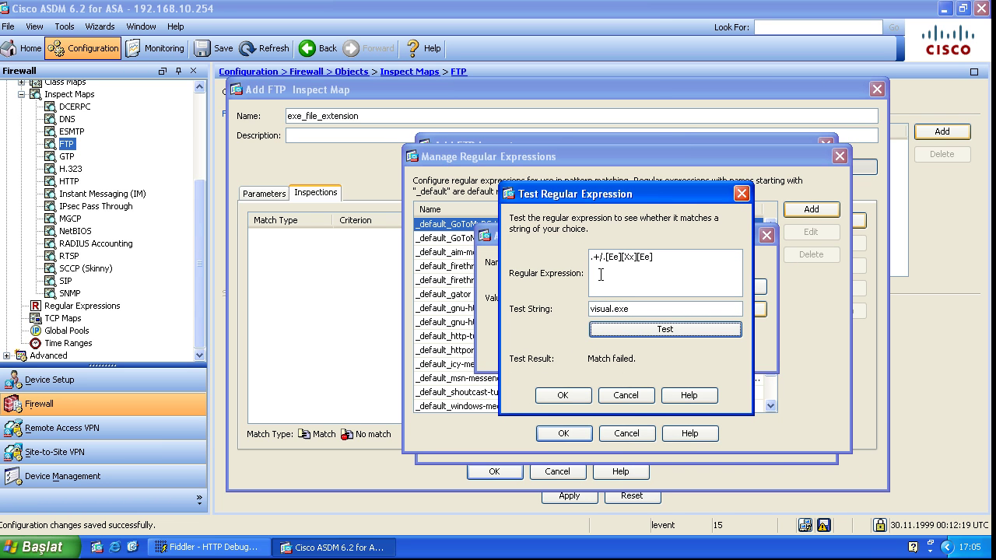
drag(660, 257, 589, 259)
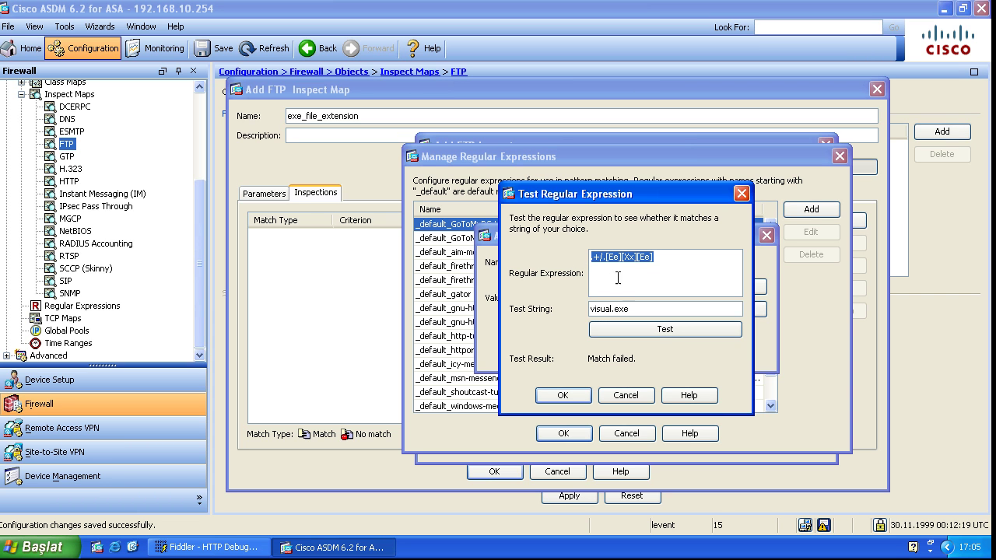
- Close the expression test and correct the exe_file expression's value to .+\.[Ee][Xx][Ee]
click(621, 393)
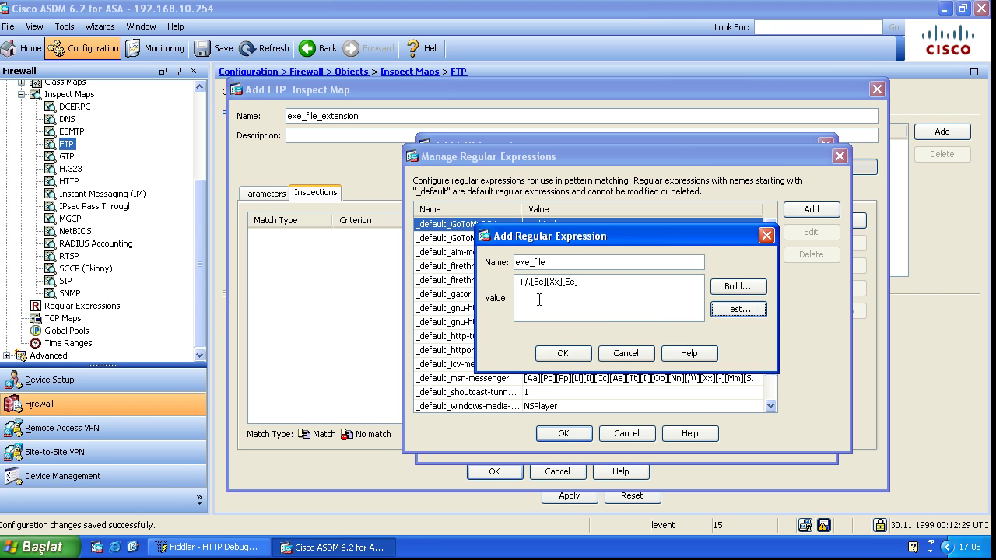
key(BackSpace)
key(BackSpace)
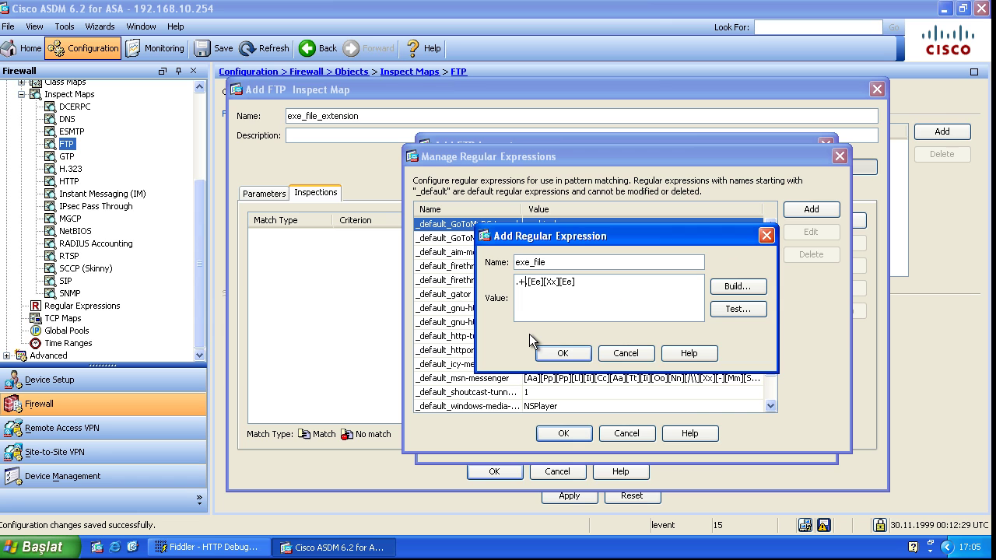
text(\.)
- Test the corrected exe_file regular expression against the string visual.exe
click(722, 311)
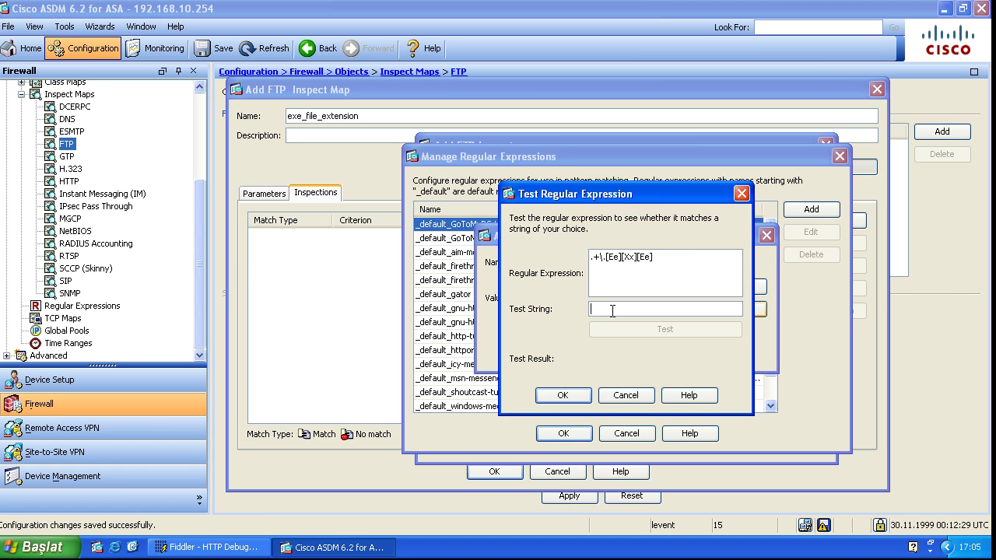
text(visual)
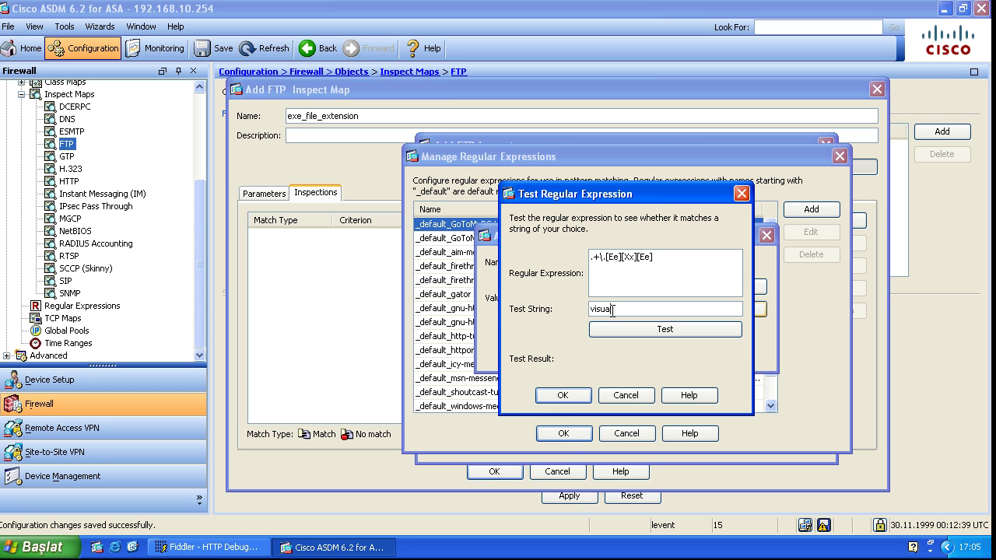
text(.exe)
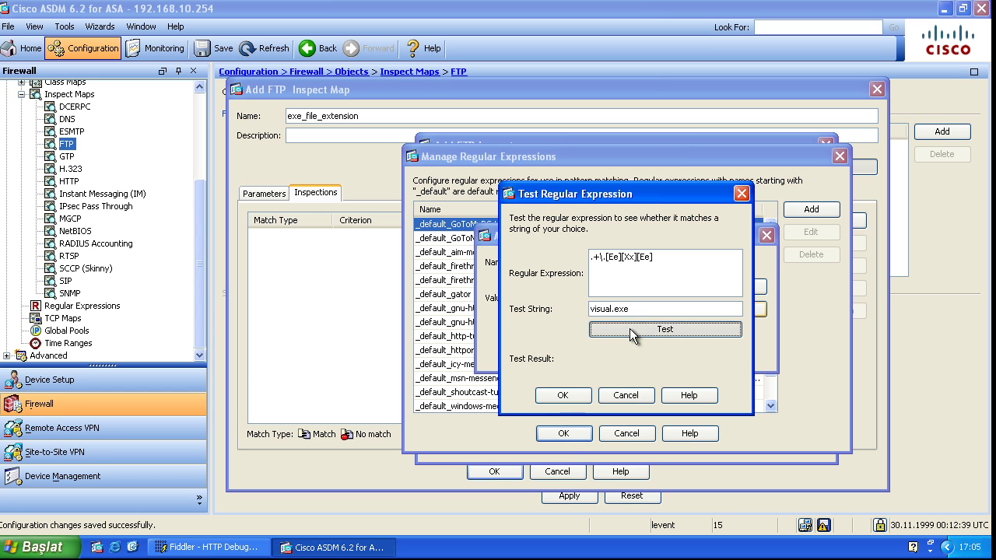
click(630, 329)
- Switch to Firefox, open Cisco's PDF Understanding Regular Expressions, Special Characters, and Patterns from the search results, and look through it
click(535, 453)
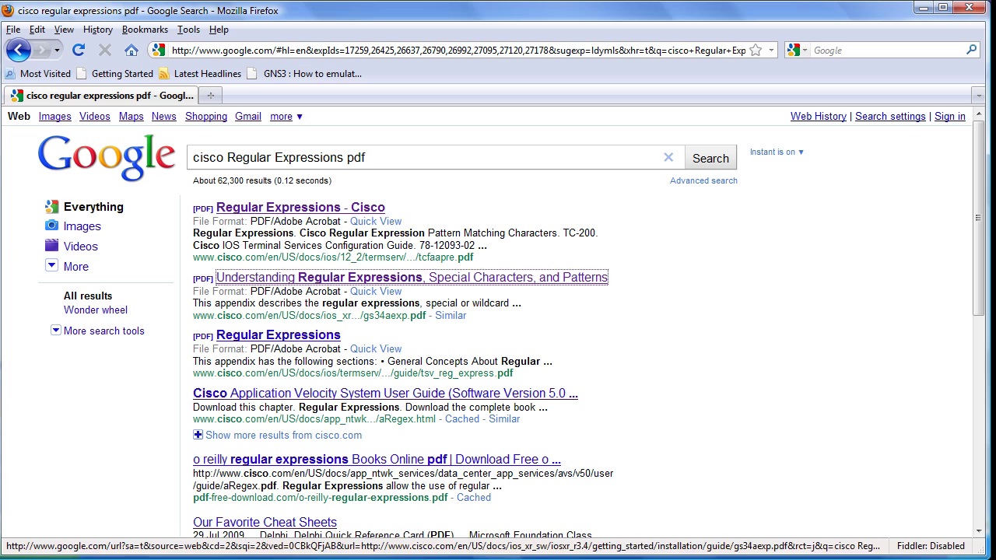
click(251, 278)
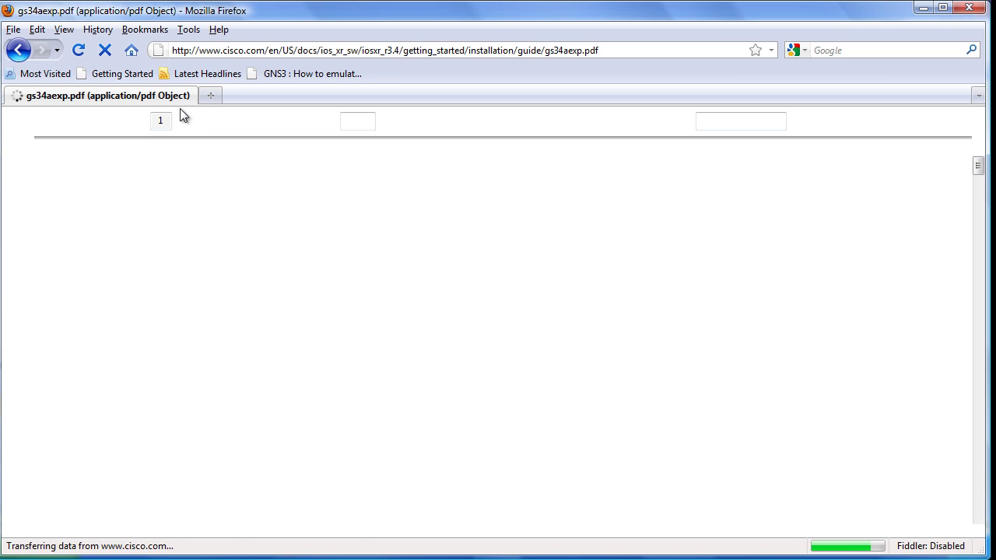
click(468, 51)
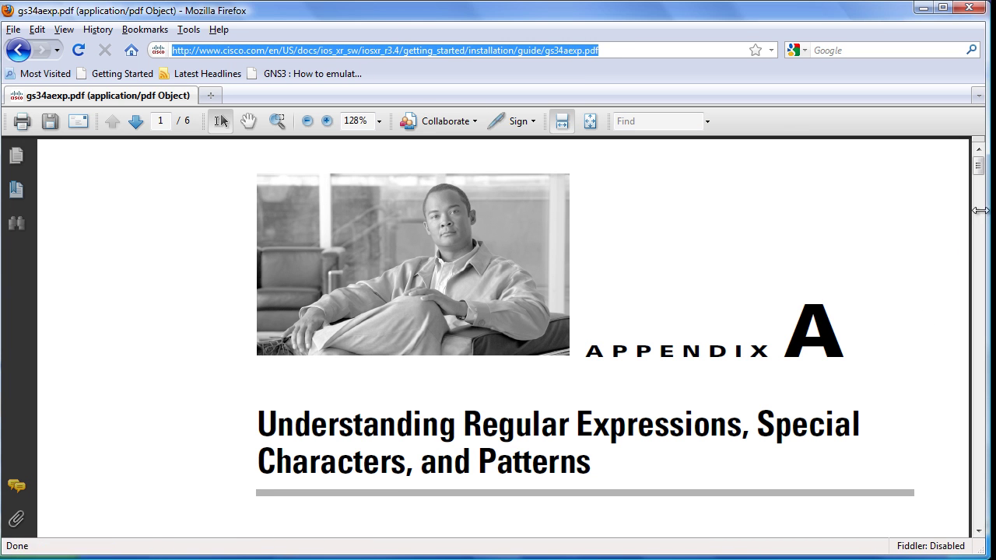
drag(977, 167, 968, 372)
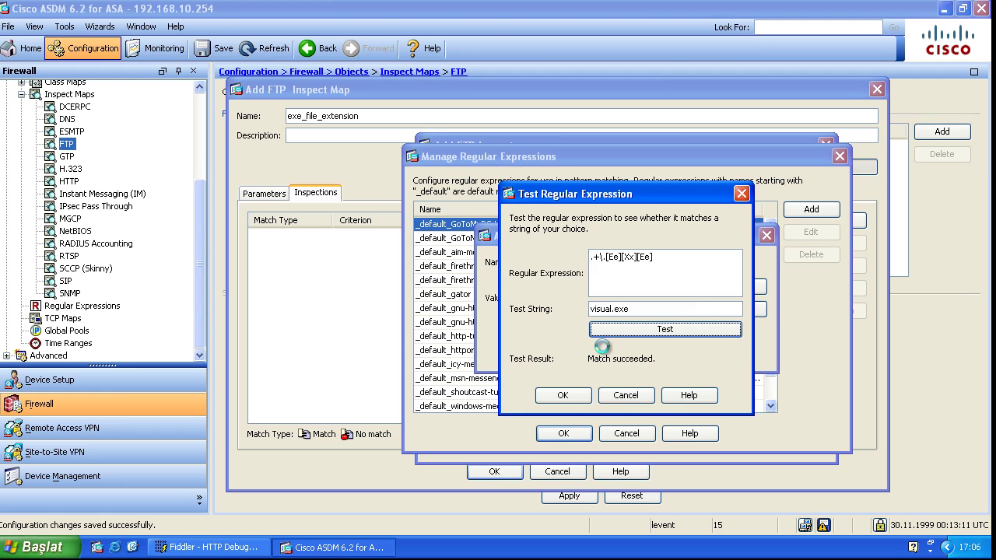
- Back in ASDM, save the exe_file regular expression and confirm the File Name inspection using it in the exe_file_extension map
click(563, 395)
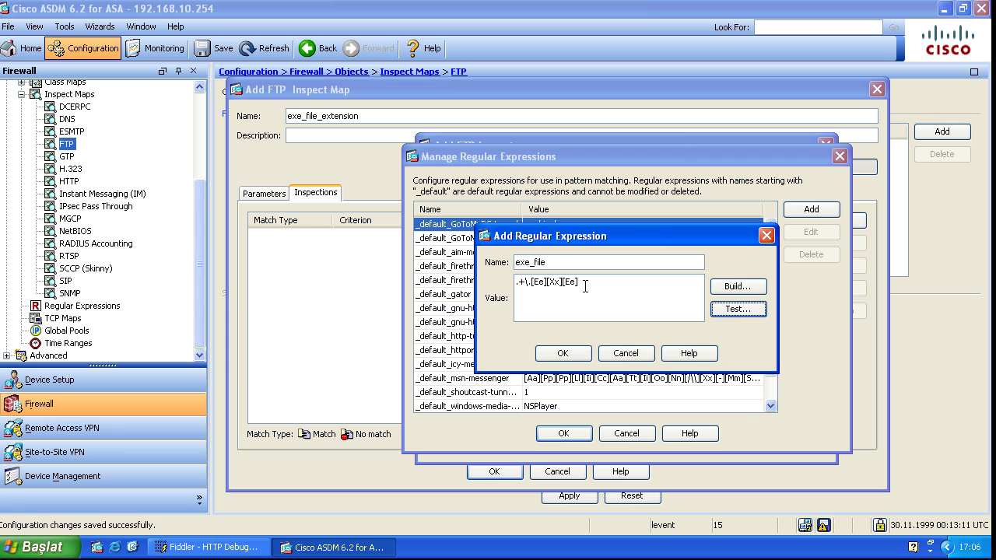
click(563, 353)
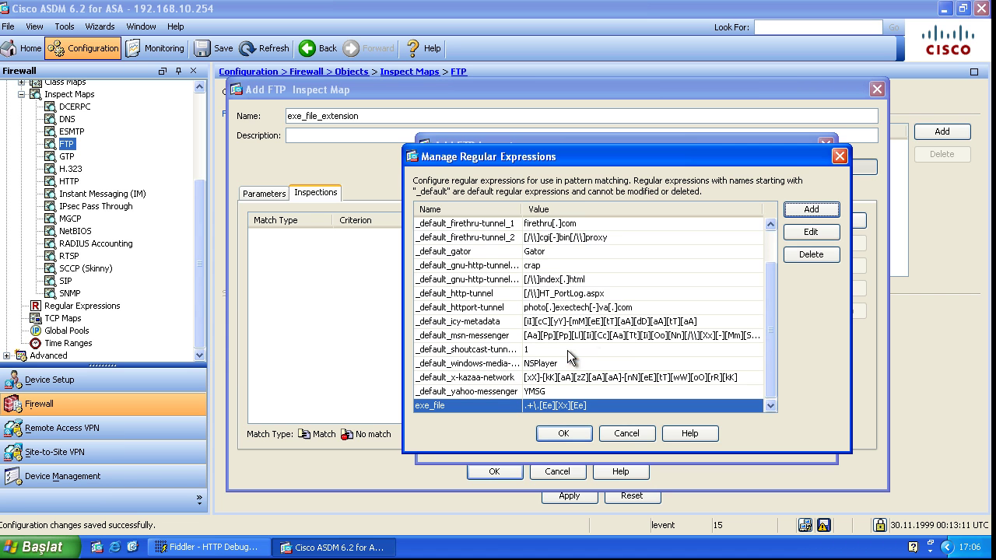
click(559, 433)
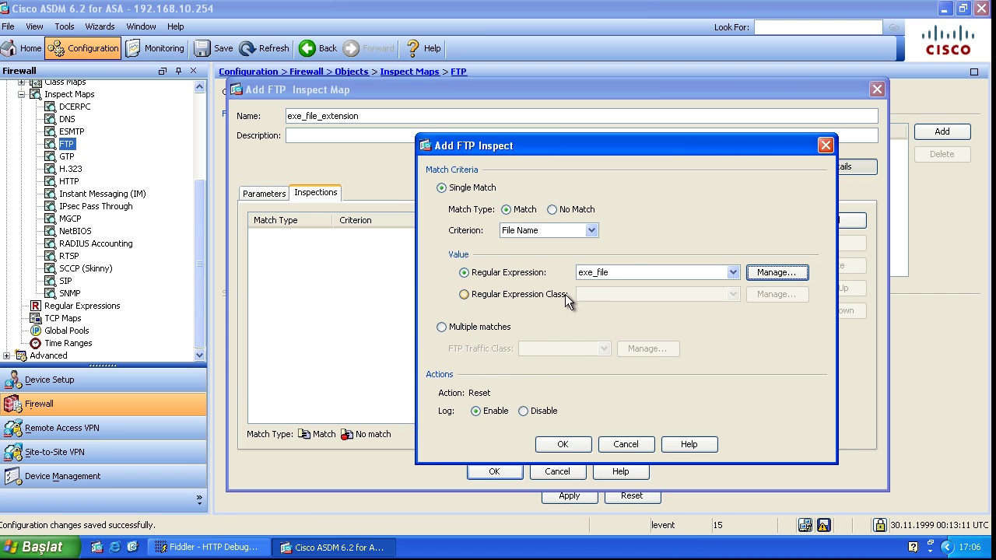
click(562, 444)
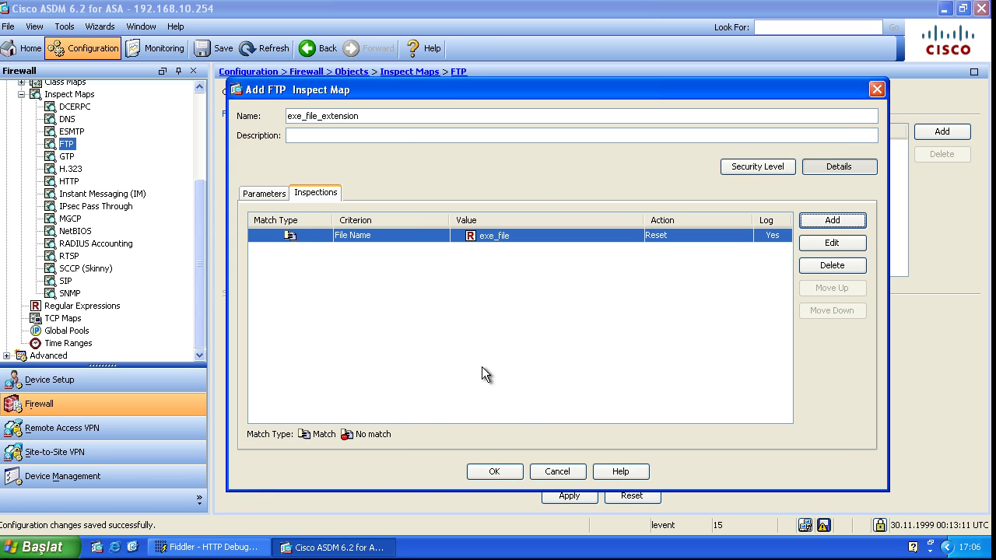
click(494, 472)
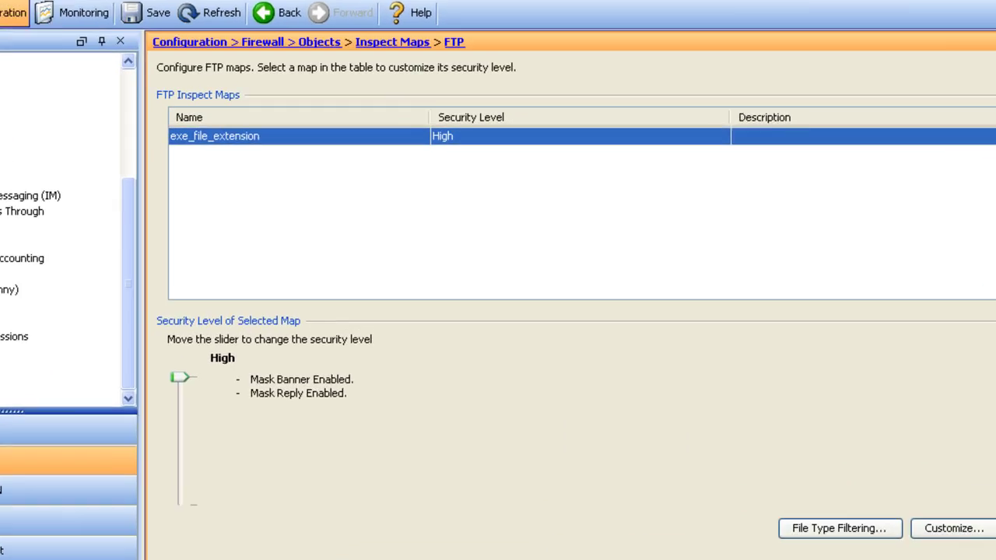
- Apply the FTP inspect map changes, review the generated CLI commands, and send them to the ASA
click(568, 495)
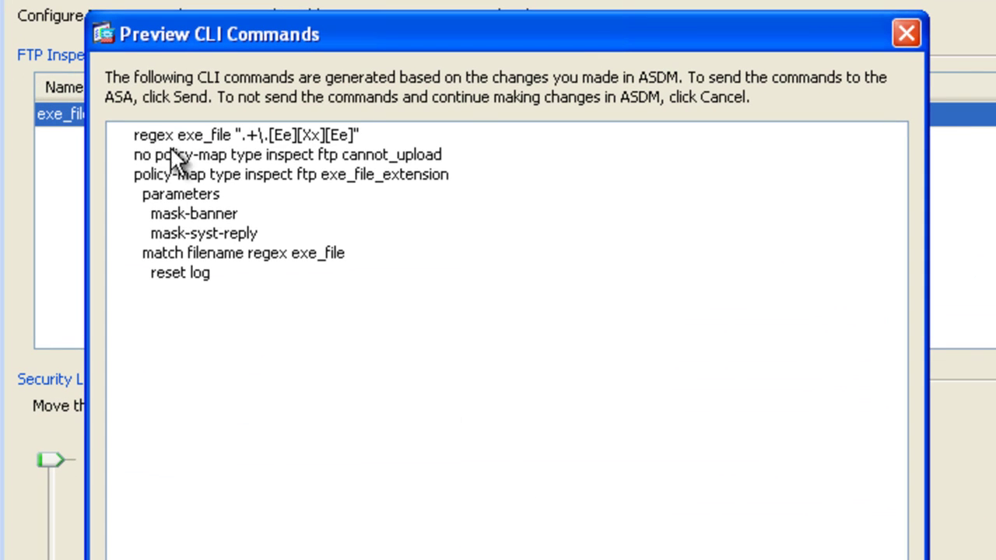
drag(132, 134, 346, 303)
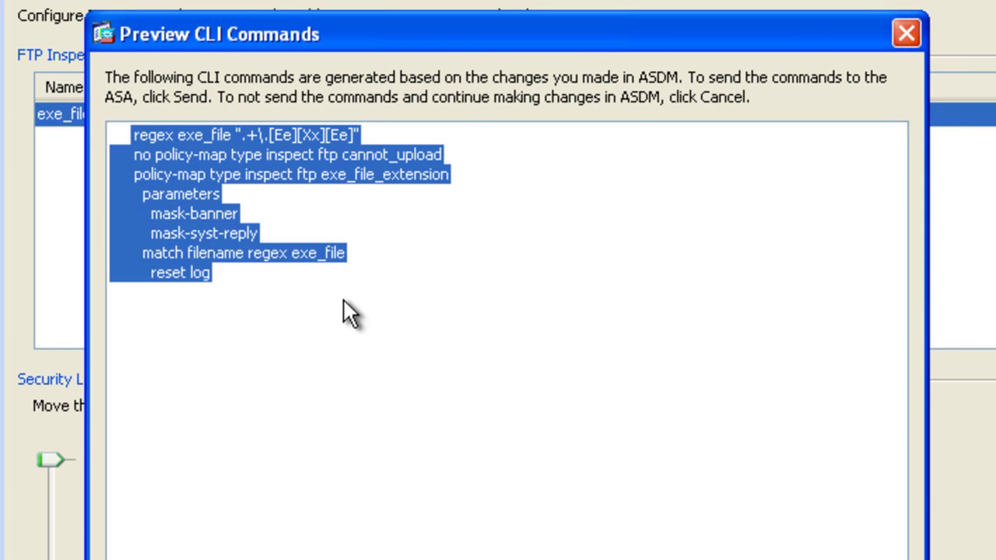
click(473, 311)
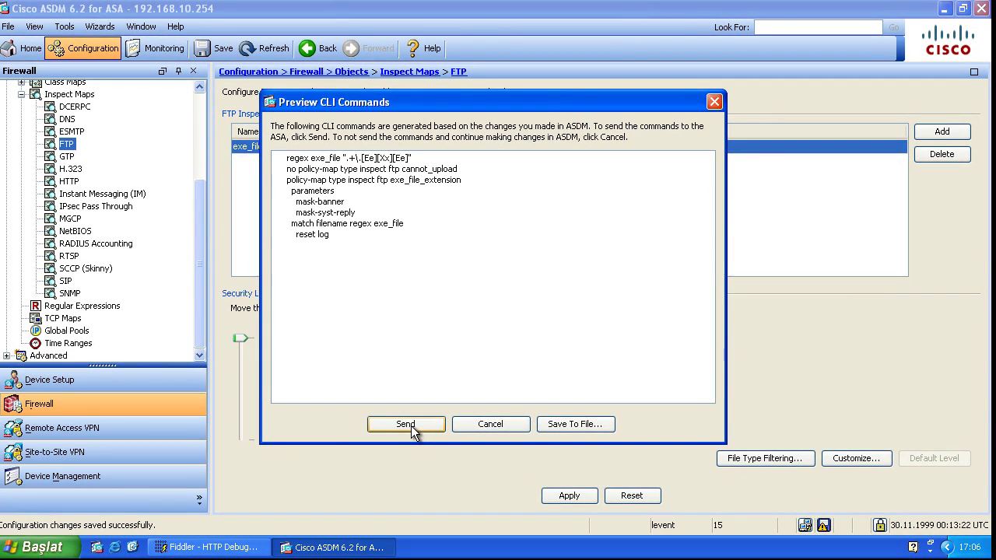
click(410, 426)
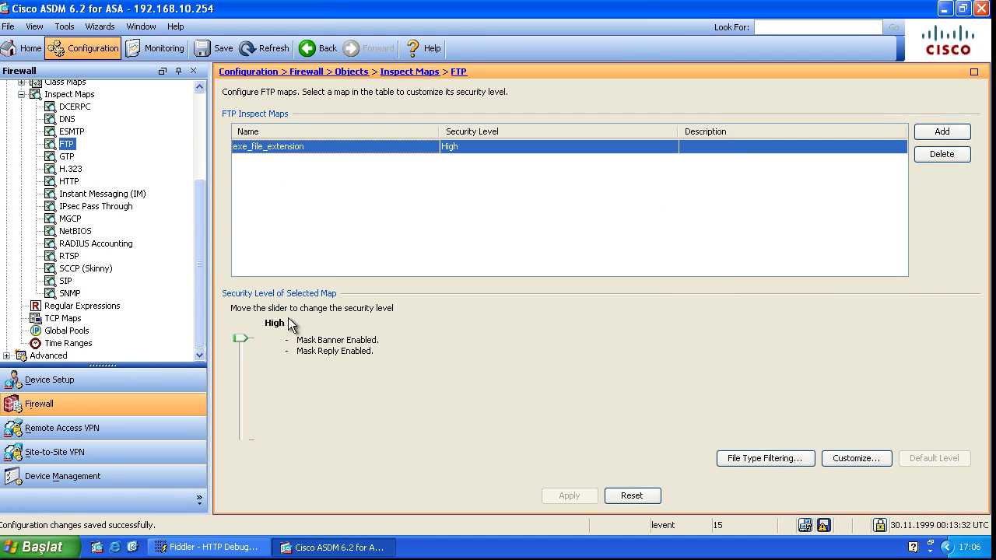
- Open the FTP inspection configuration in the rule actions of the inspection_default service policy rule
scroll(200, 136, up, 4)
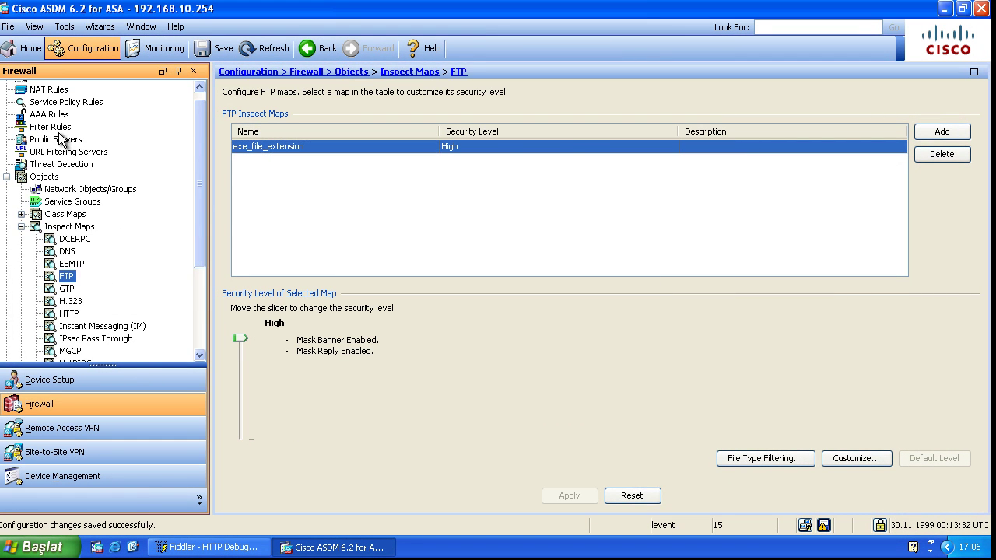
click(63, 102)
double_click(322, 174)
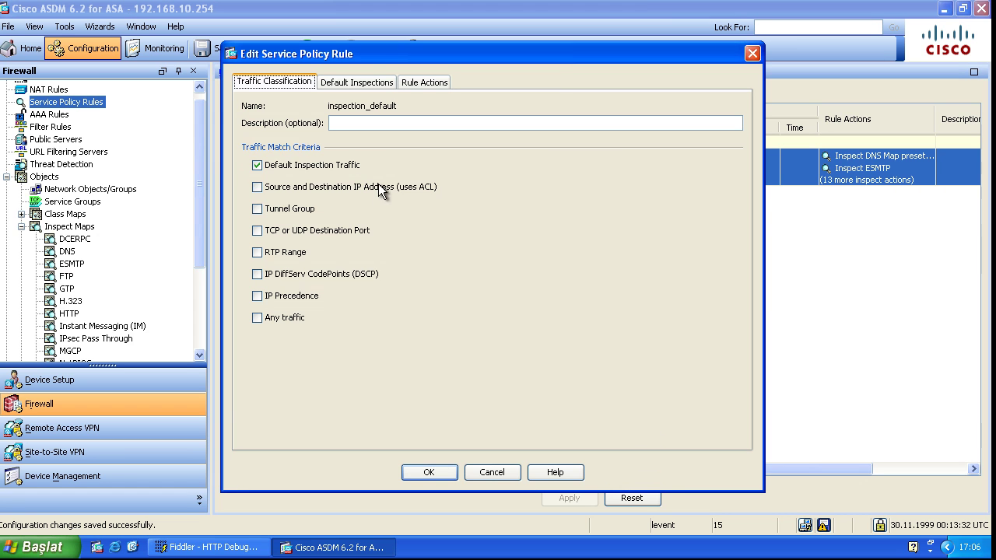
click(424, 82)
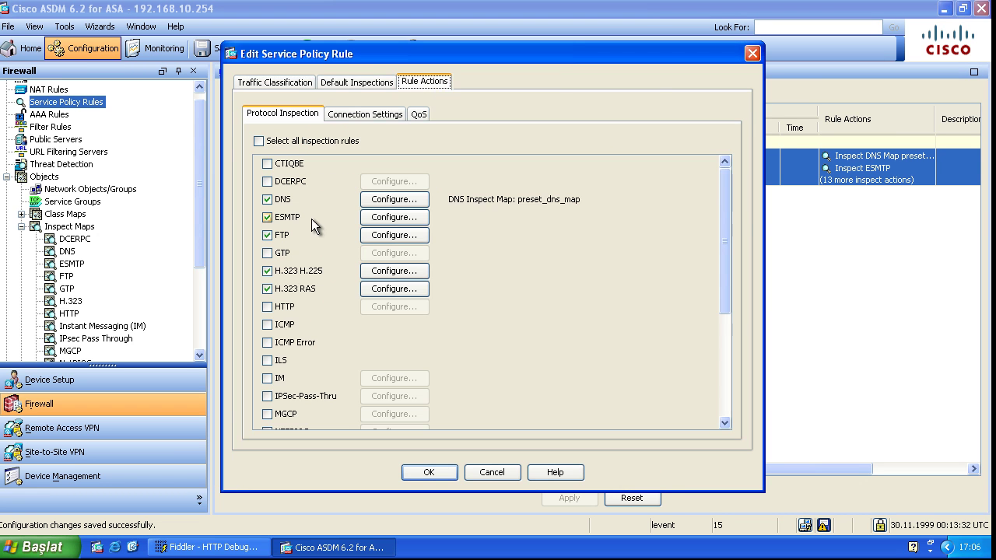
click(394, 235)
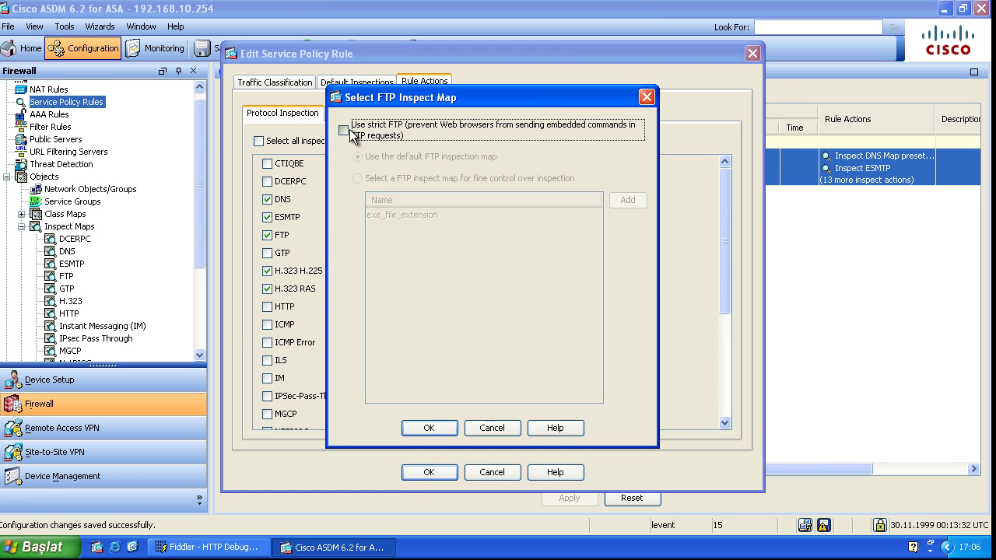
- Enable strict FTP with the exe_file_extension inspect map for the rule, and send the policy change to the ASA
click(343, 130)
click(357, 178)
click(435, 216)
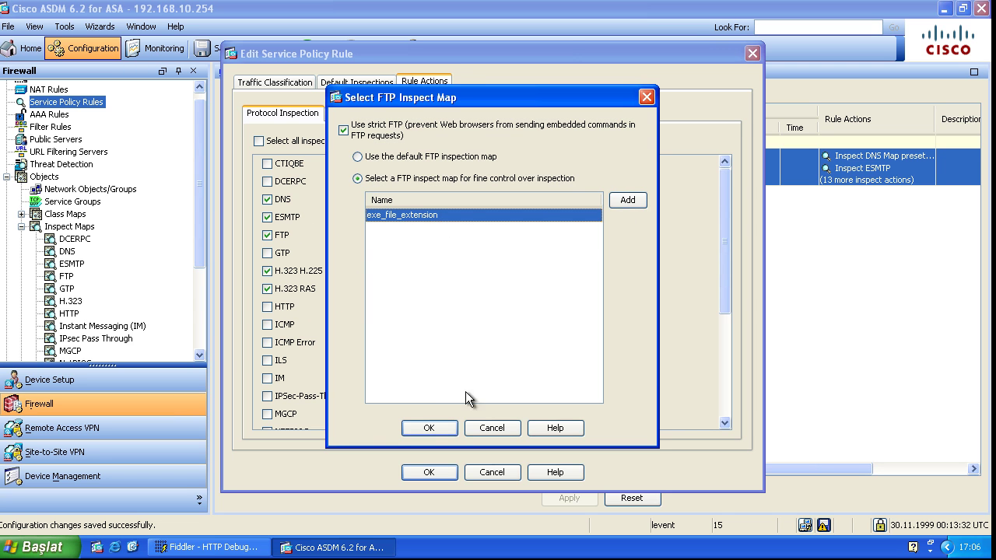
click(432, 424)
click(432, 473)
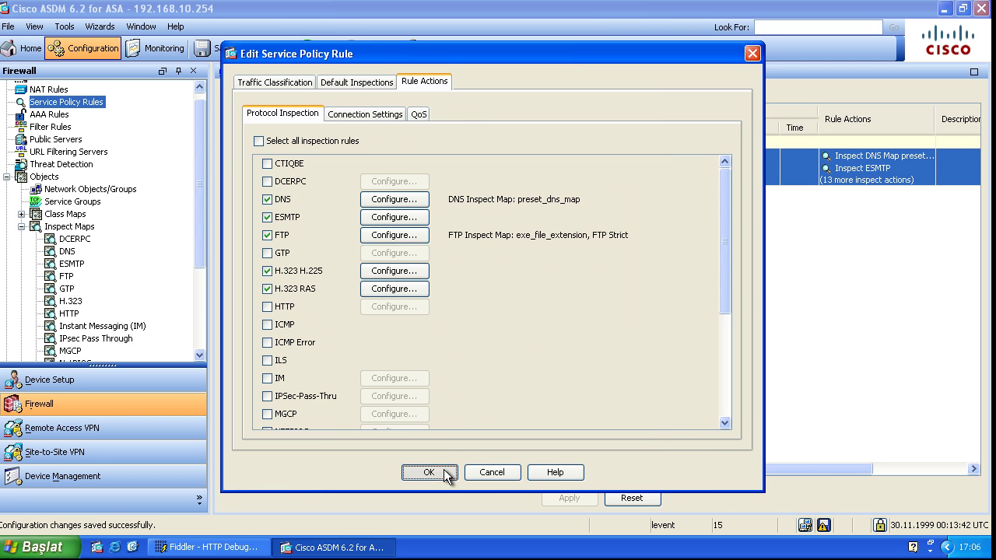
click(567, 497)
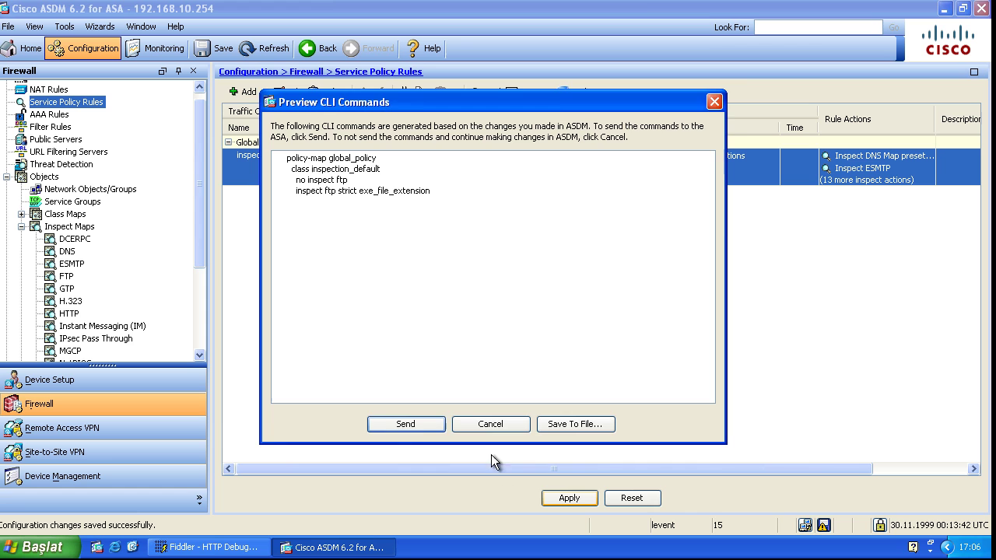
click(406, 424)
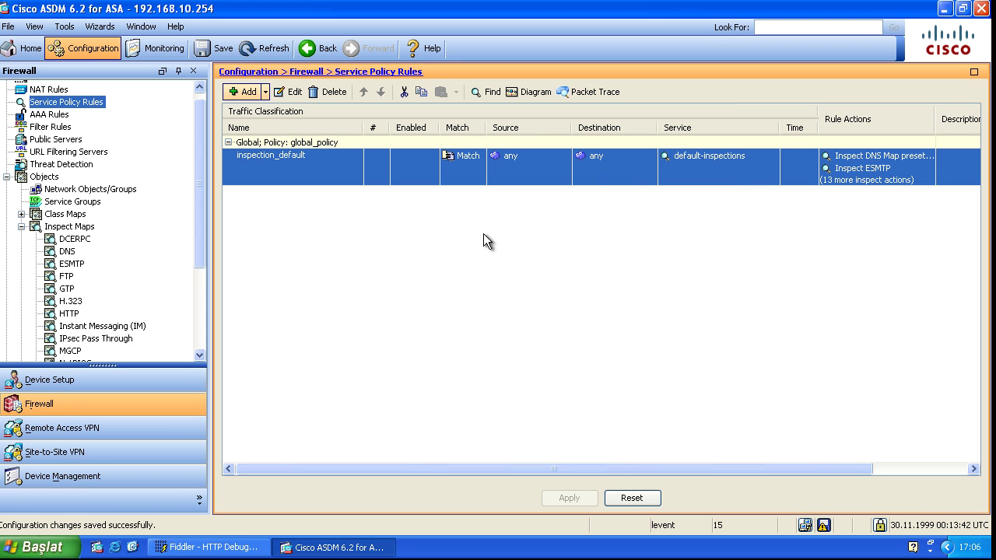
- Launch FileZilla Client from the desktop and connect to the FTP server 192.168.2.128 on port 21
click(343, 547)
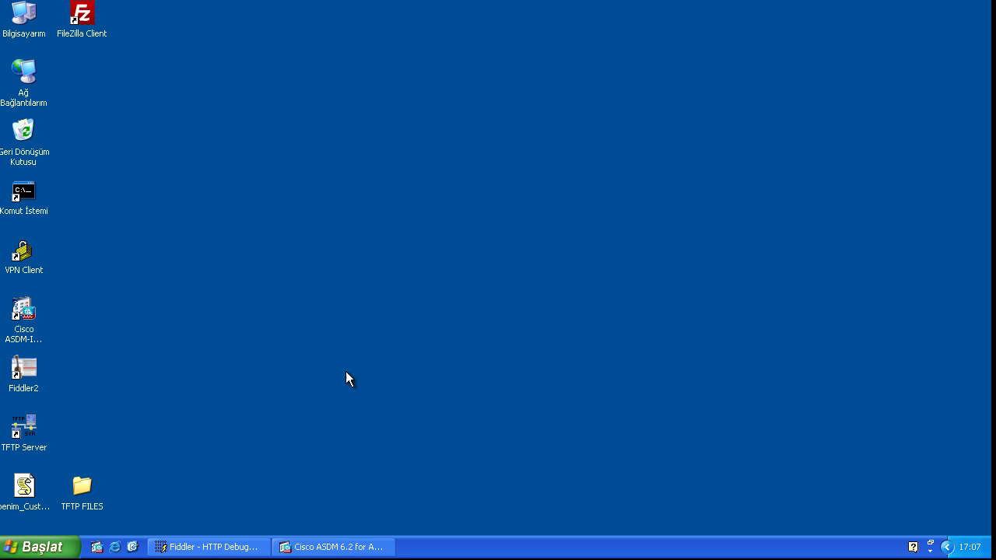
double_click(84, 17)
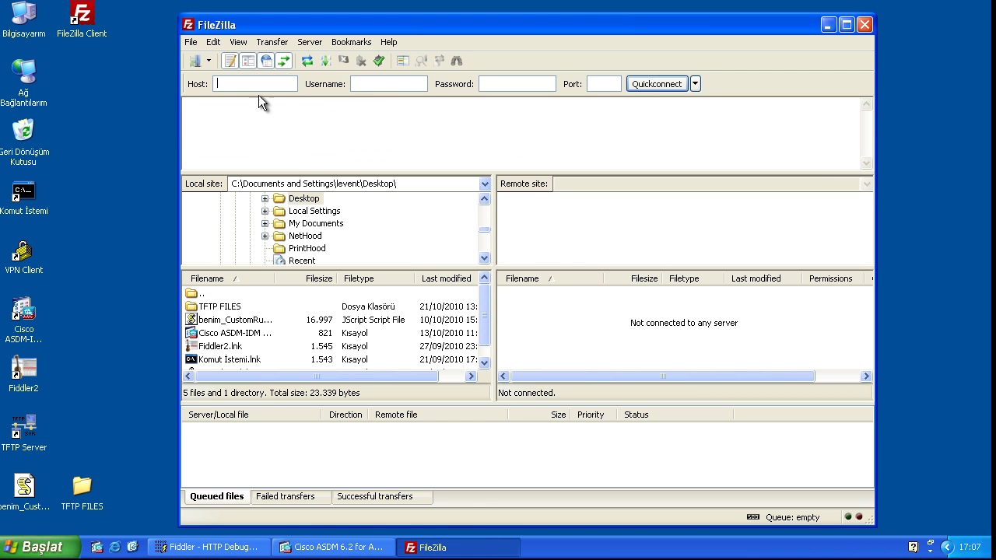
click(258, 84)
text(192.168.)
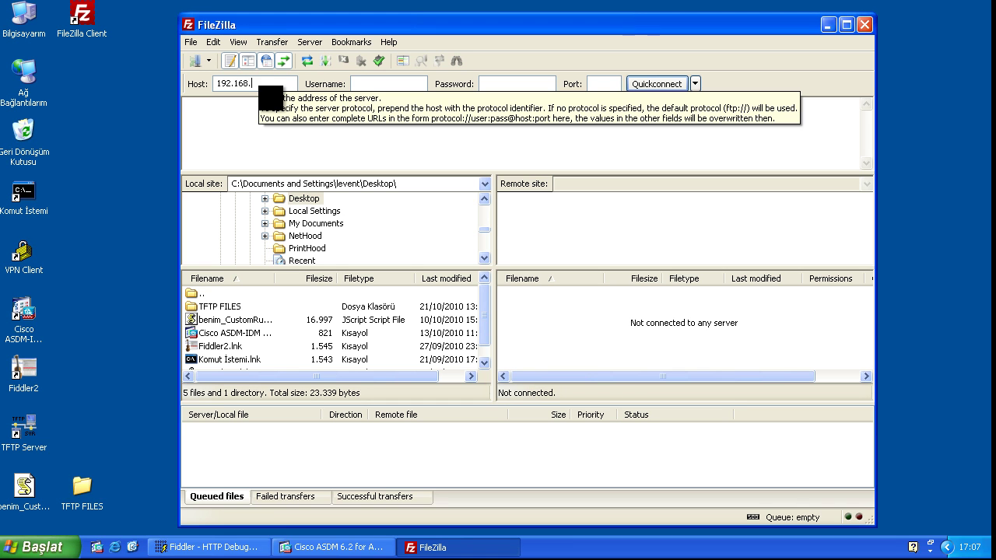
text(2.12)
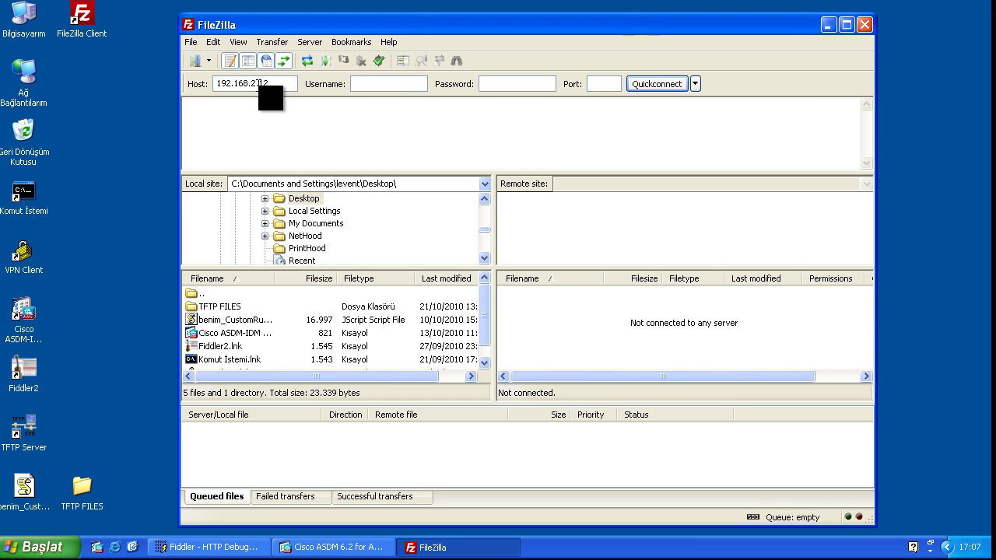
text(8)
click(597, 84)
text(21)
click(642, 84)
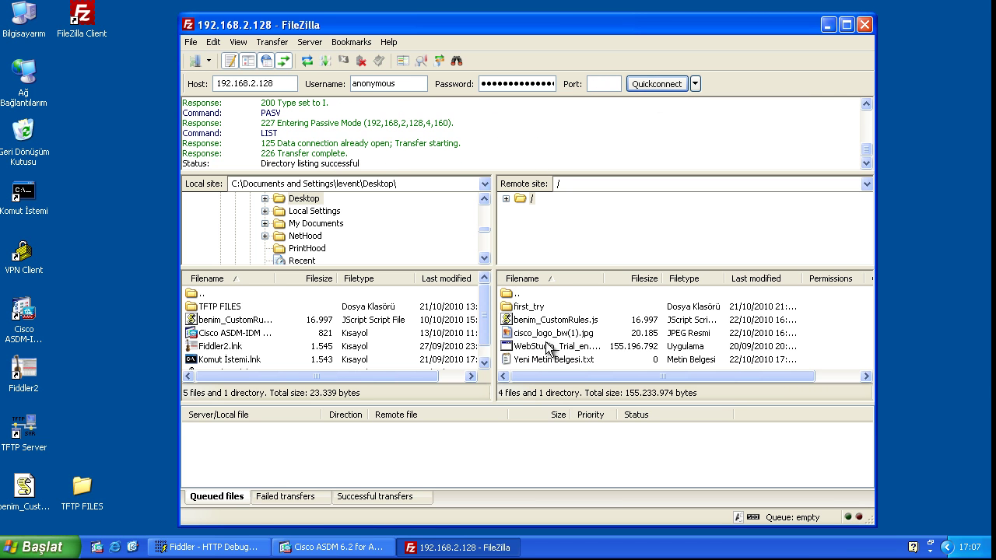
- Widen the remote file name column and try to download WebStudio_Trial_en.exe to the local desktop
click(549, 336)
click(547, 347)
drag(590, 349, 706, 278)
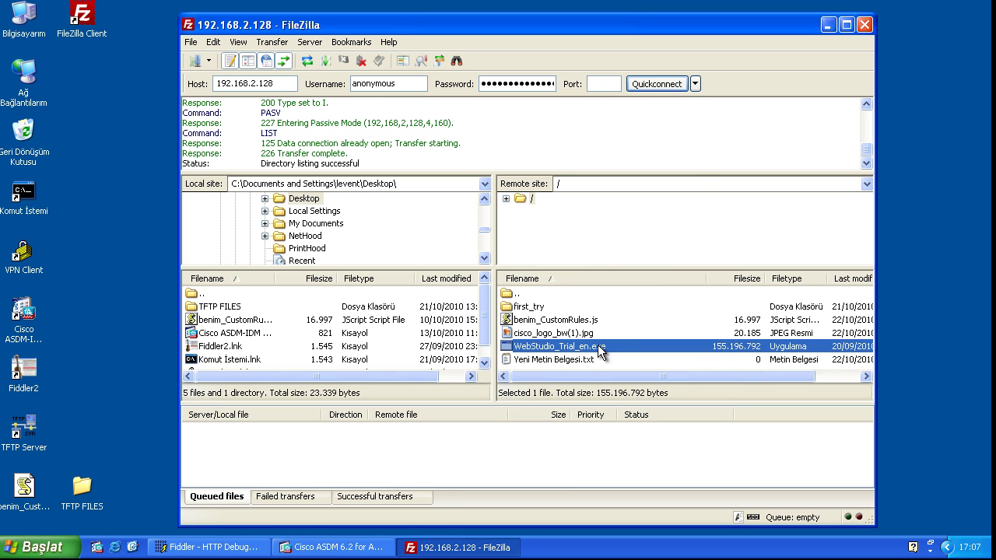
drag(584, 349, 156, 284)
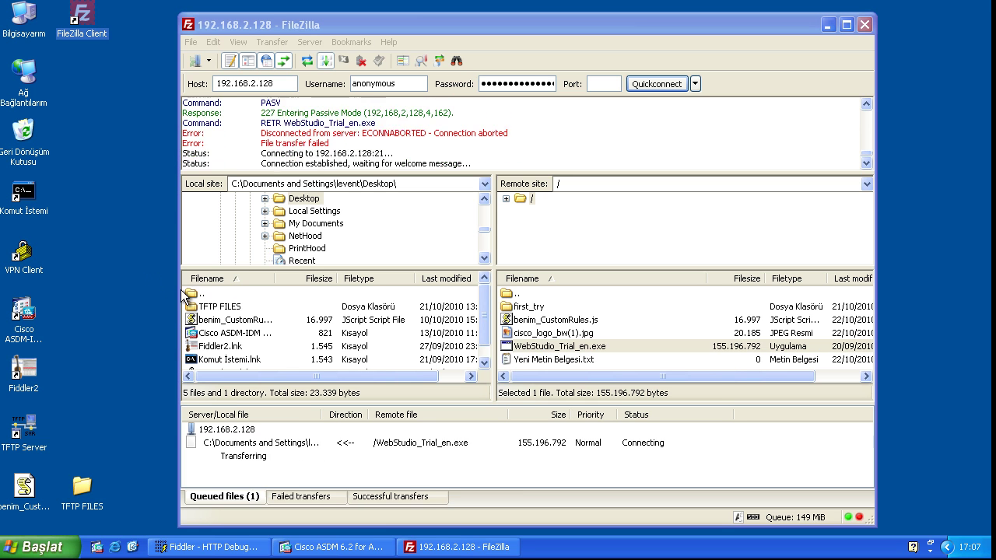
- Examine the latest transfer messages for WebStudio_Trial_en.exe in the FileZilla message log
click(331, 165)
drag(268, 154, 339, 166)
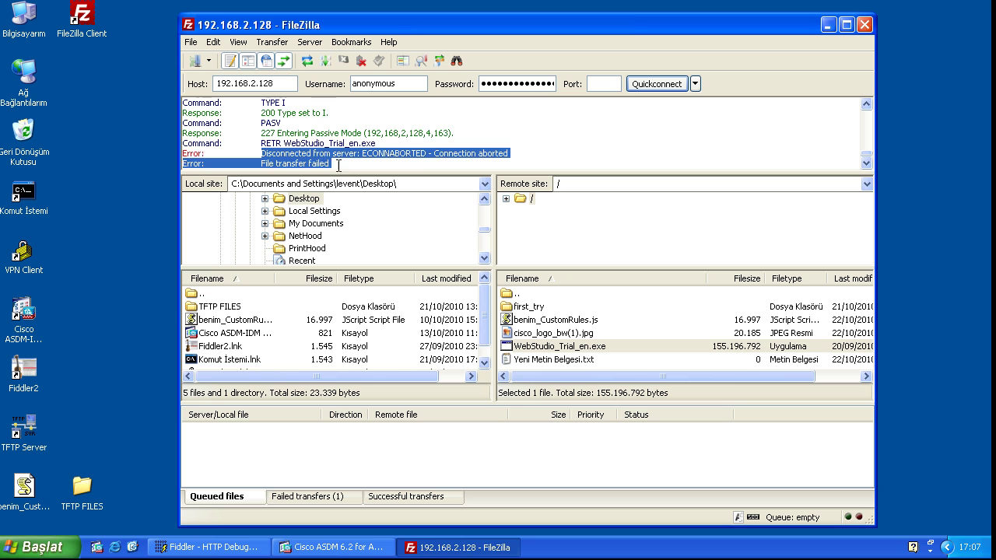
click(285, 166)
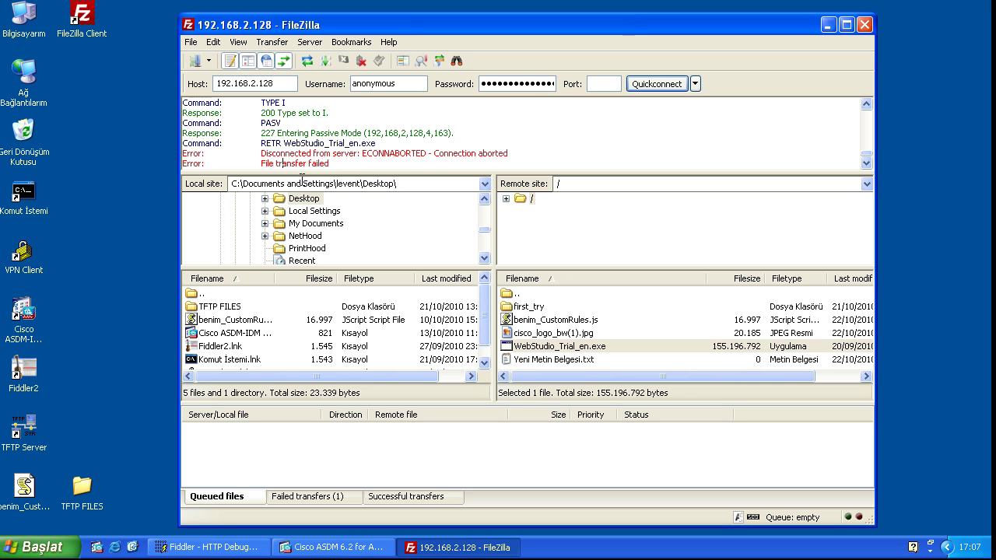
- Disconnect from the FTP server, clear the saved username and password, and reconnect anonymously to 192.168.2.128
click(517, 348)
click(361, 61)
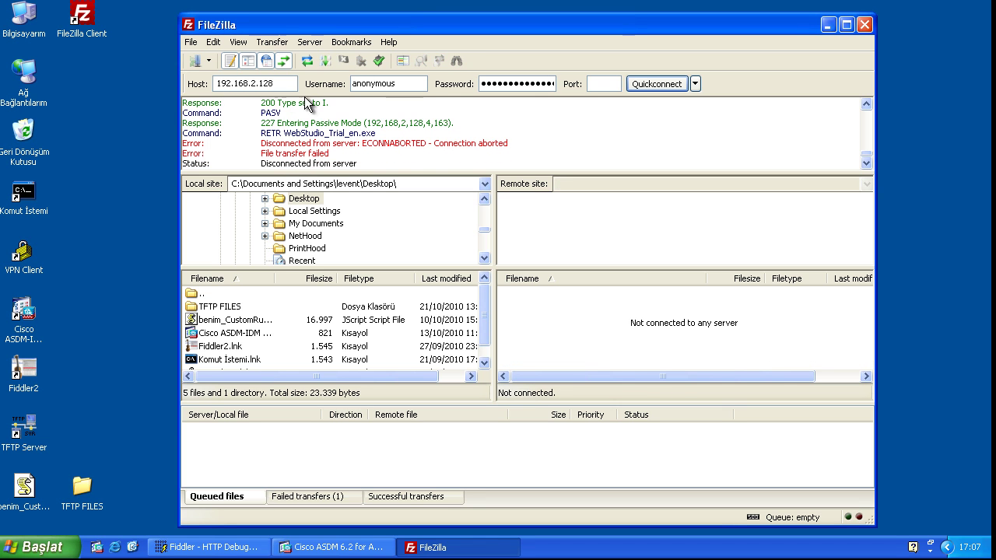
double_click(512, 84)
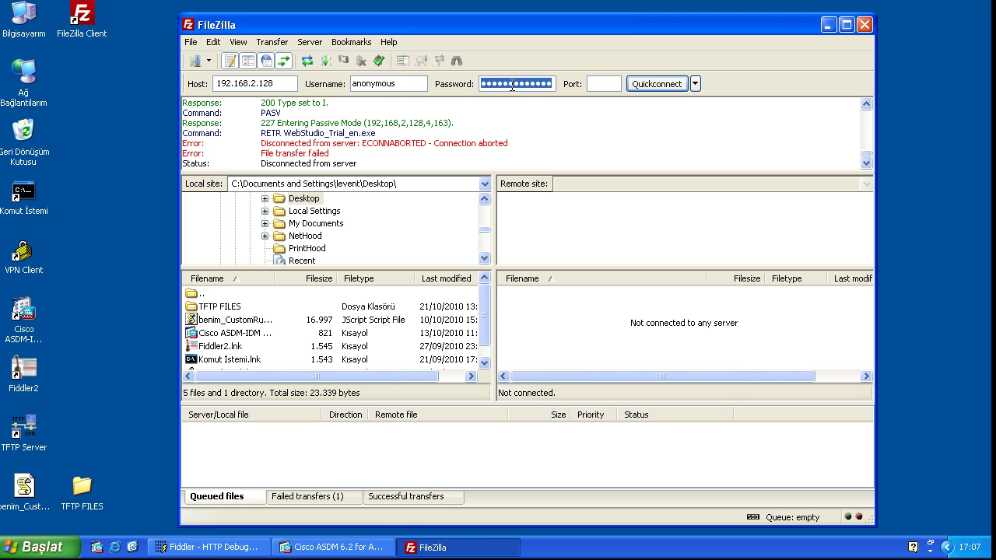
key(Delete)
double_click(410, 83)
key(Delete)
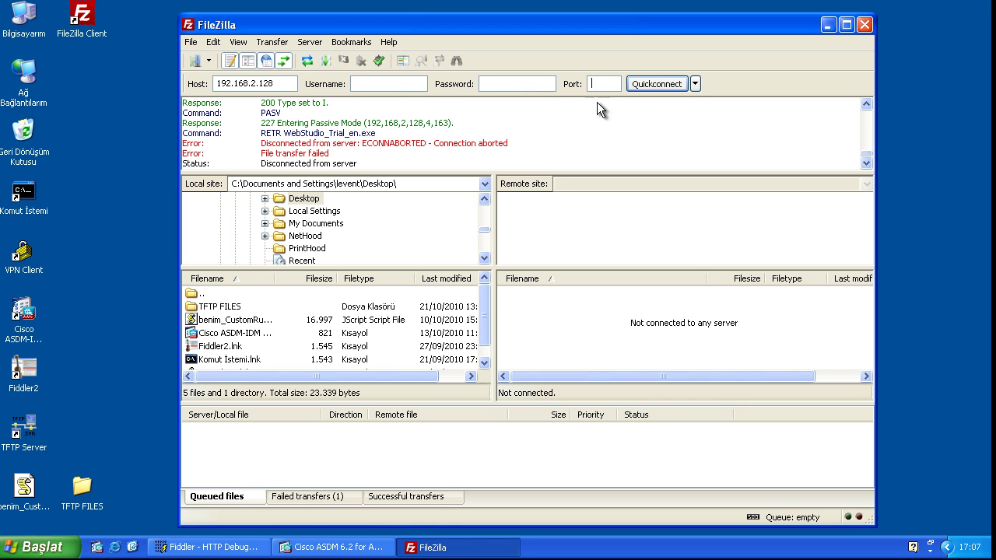
click(663, 87)
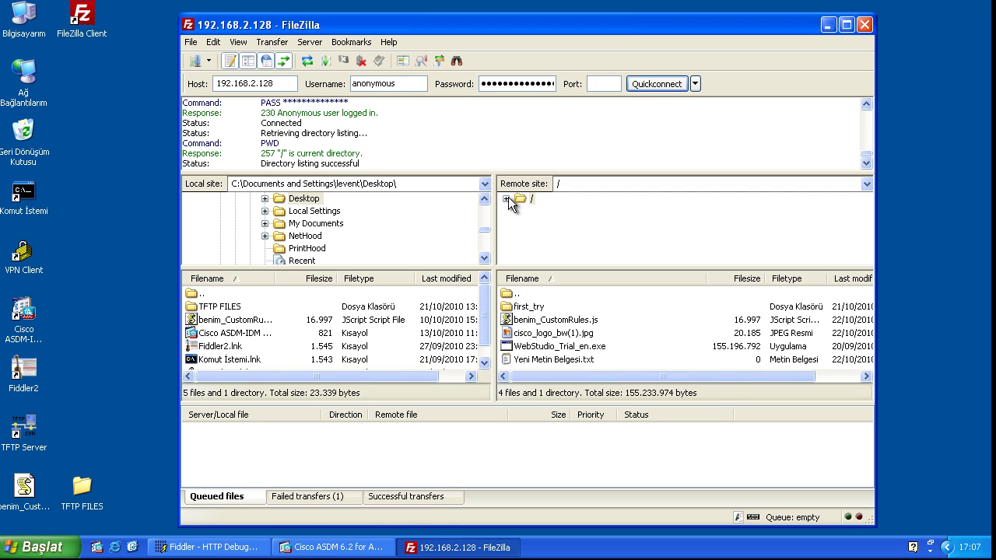
drag(261, 165, 372, 165)
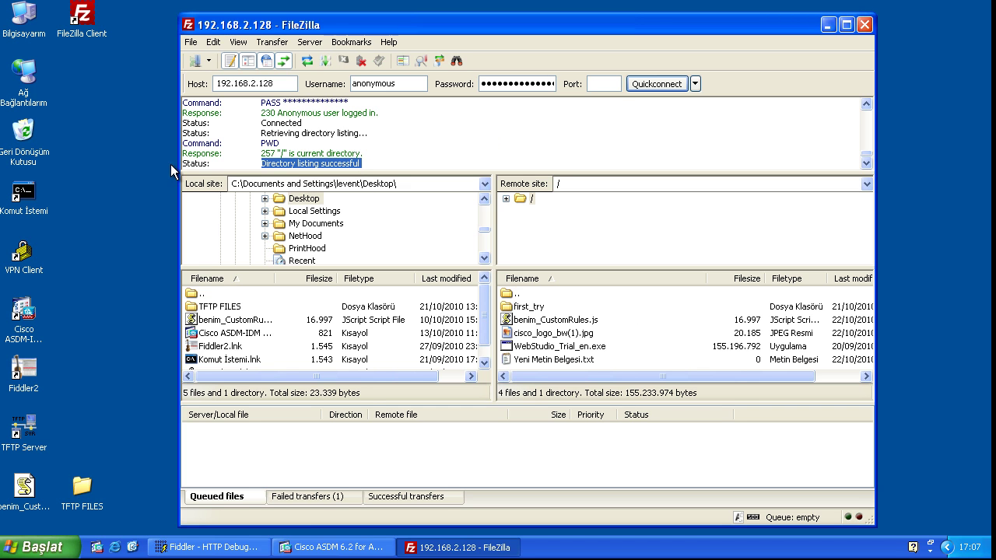
- Create a new text document on the desktop and name it asdf.exe, accepting the extension change
click(118, 82)
right_click(88, 199)
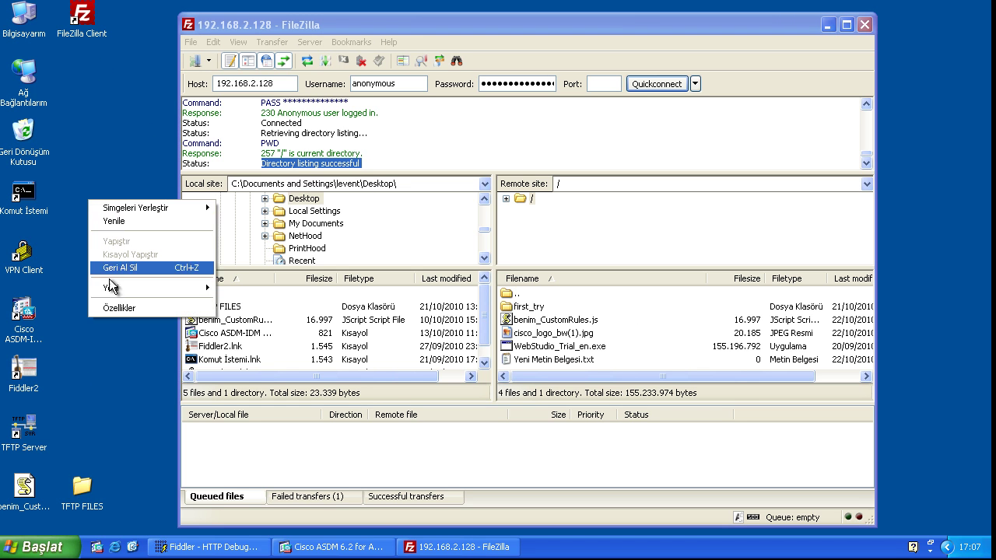
mouse_move(109, 287)
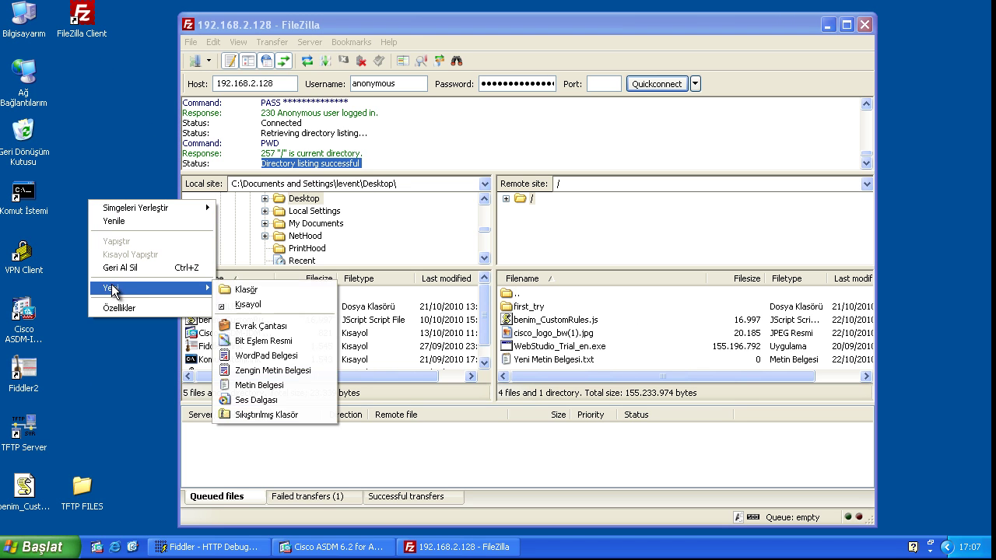
click(259, 384)
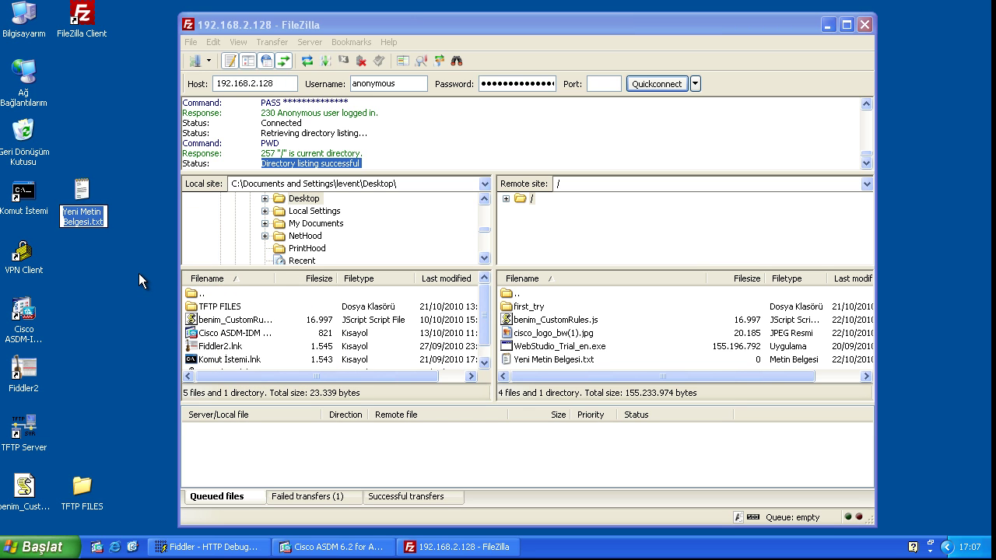
text(asdf.)
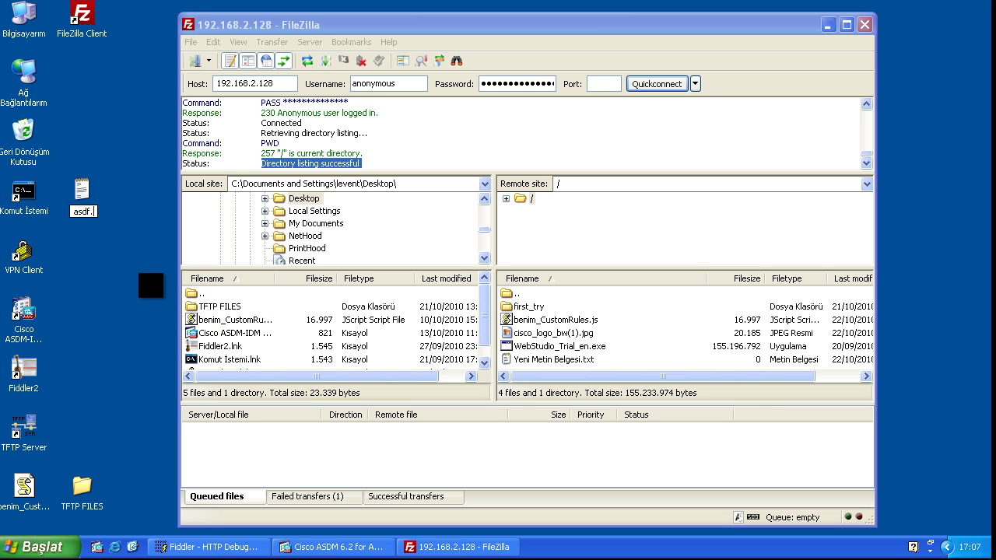
text(exe)
key(Return)
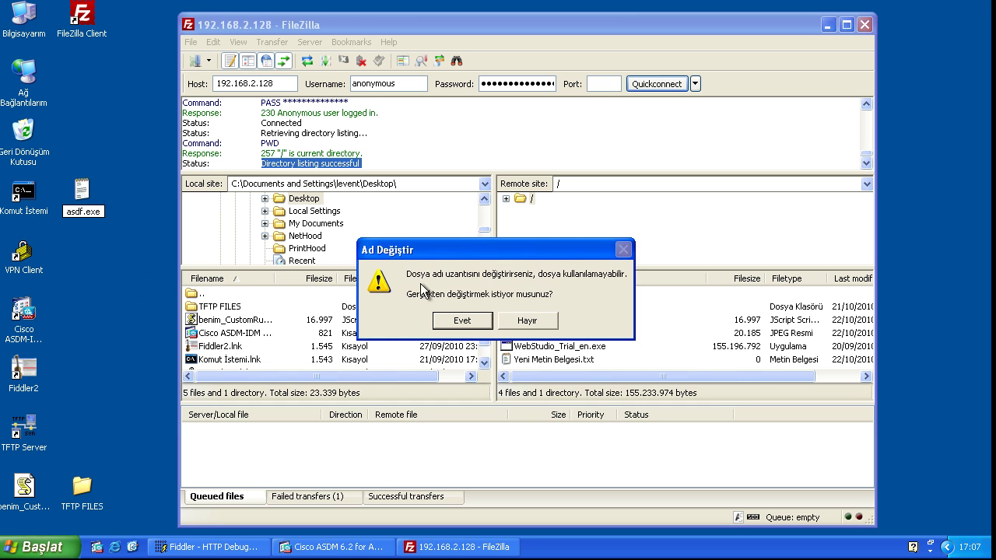
click(466, 319)
- Try to upload asdf.exe from the desktop to the FTP server's root folder and check the transfer messages
drag(82, 195, 550, 325)
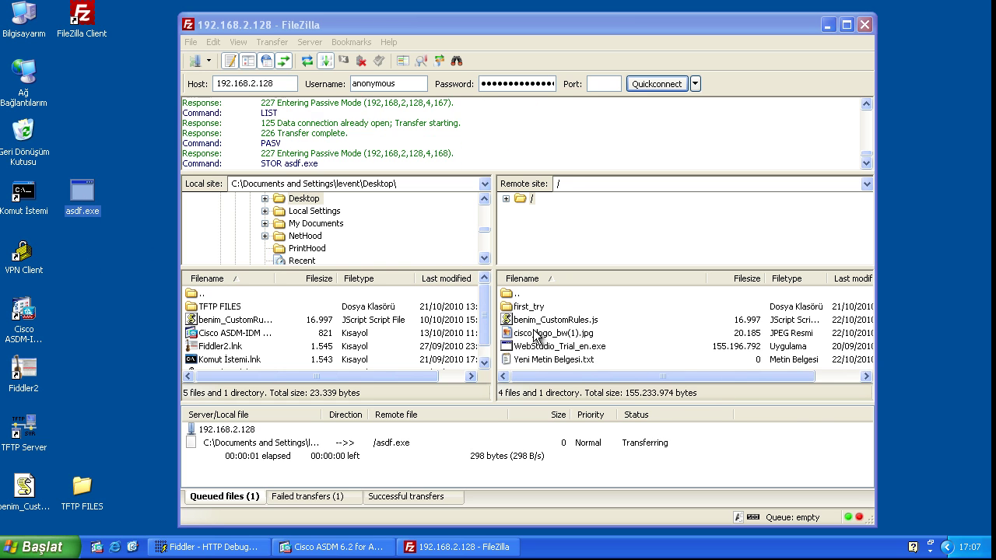
click(333, 171)
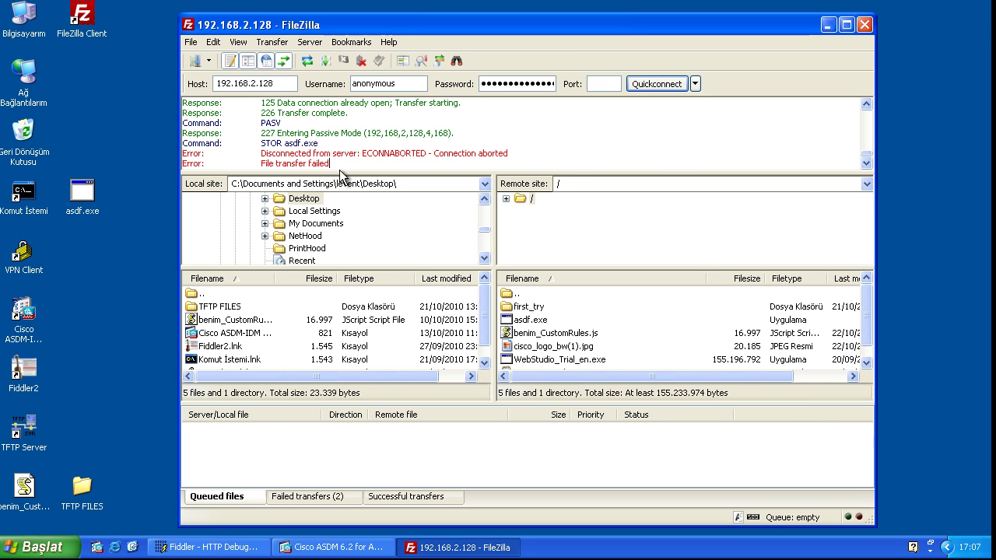
drag(330, 164, 261, 154)
click(404, 167)
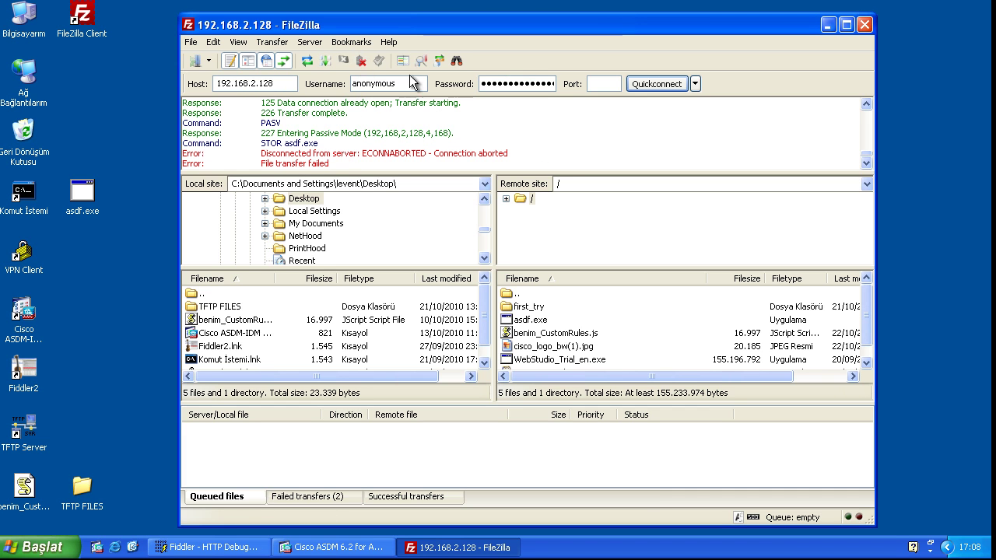
- Empty the username and password fields, drop the current FTP session, and open a new anonymous connection to 192.168.2.128
double_click(404, 82)
key(BackSpace)
double_click(505, 83)
key(BackSpace)
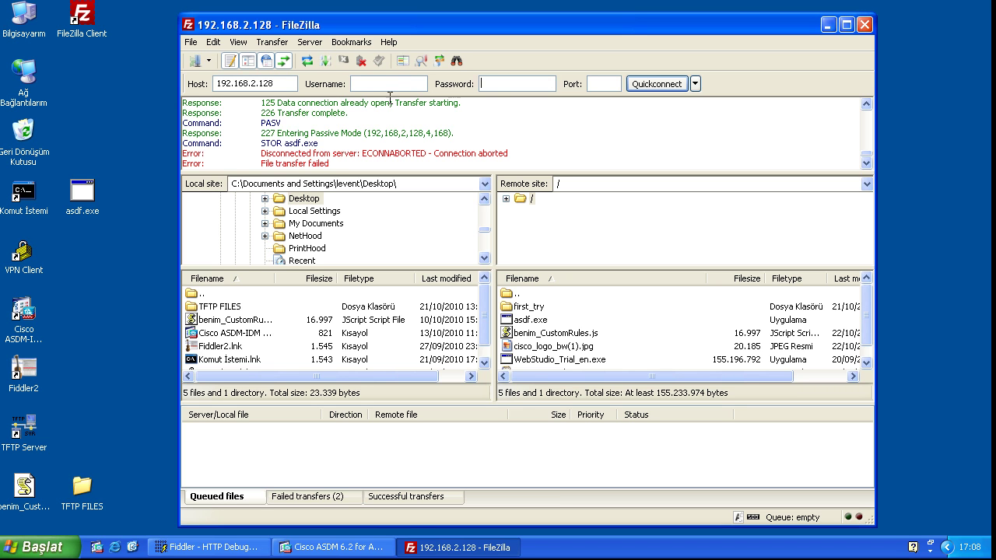
click(361, 59)
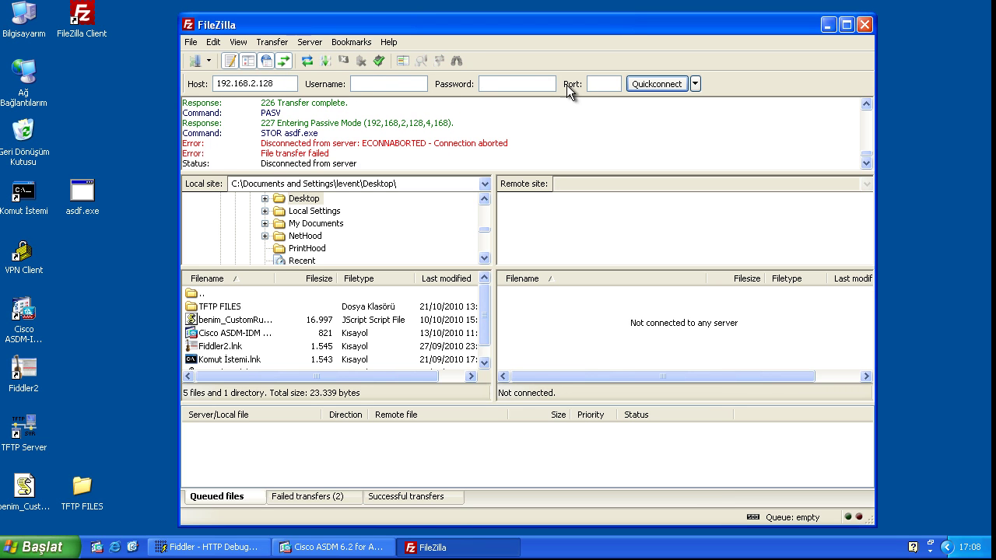
click(655, 84)
drag(306, 167, 351, 165)
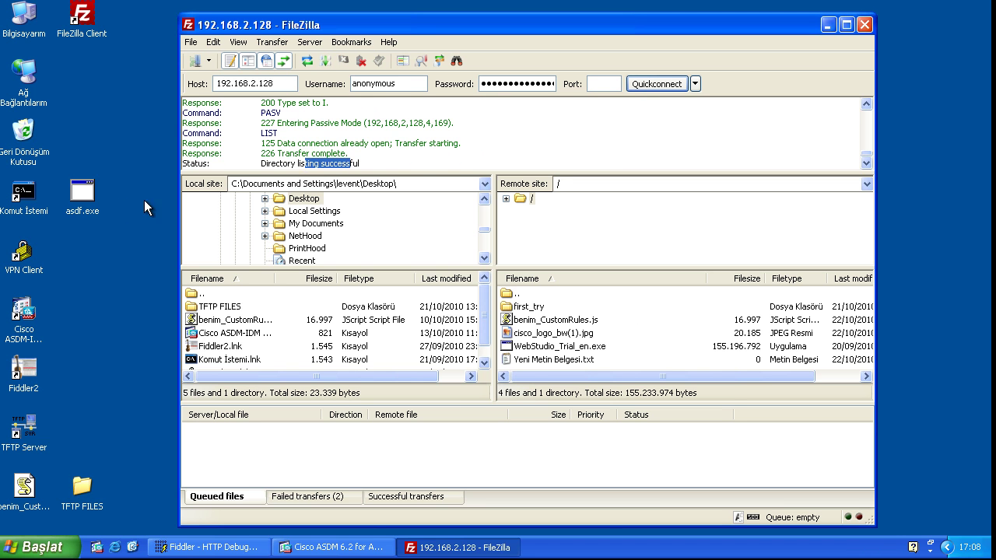
- Rename asdf.exe on the desktop as asdf.txt, accepting the extension change
click(80, 206)
key(F2)
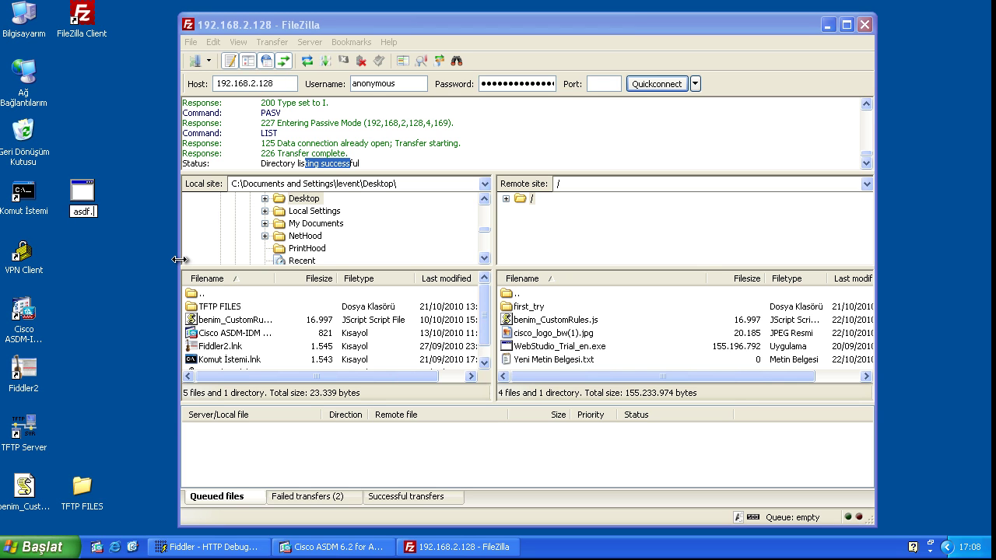
text(txt)
key(Return)
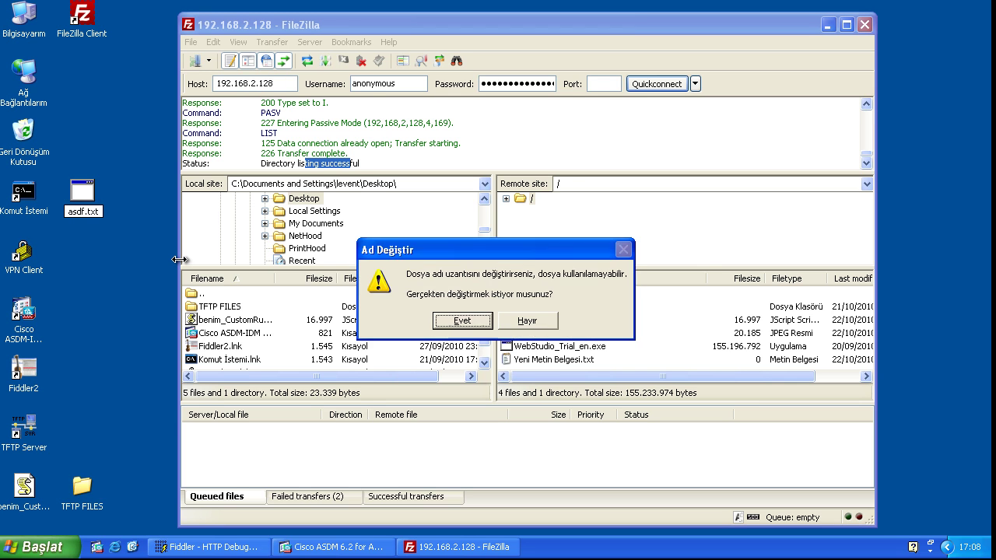
click(468, 321)
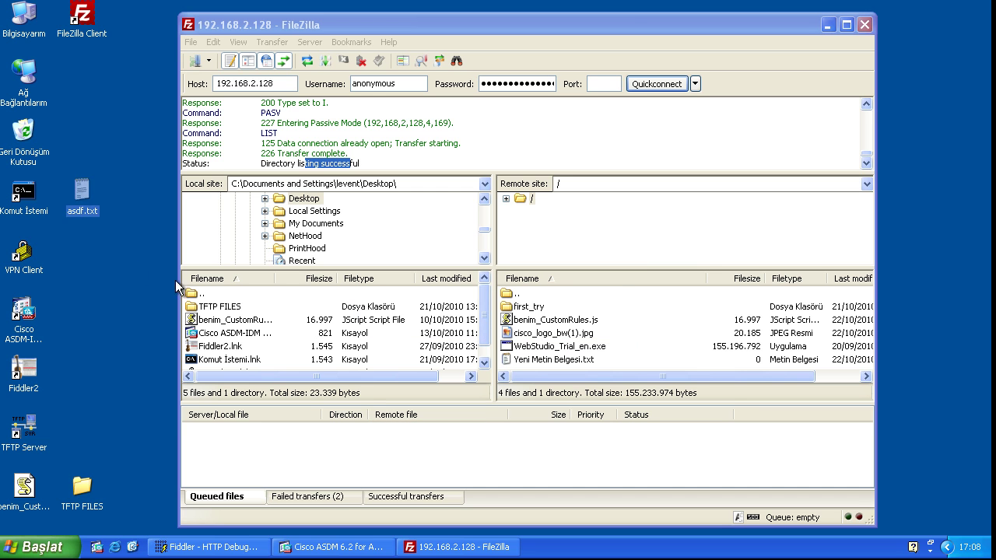
- Upload asdf.txt from the desktop to the FTP server's root folder and check the message log
drag(226, 247, 547, 335)
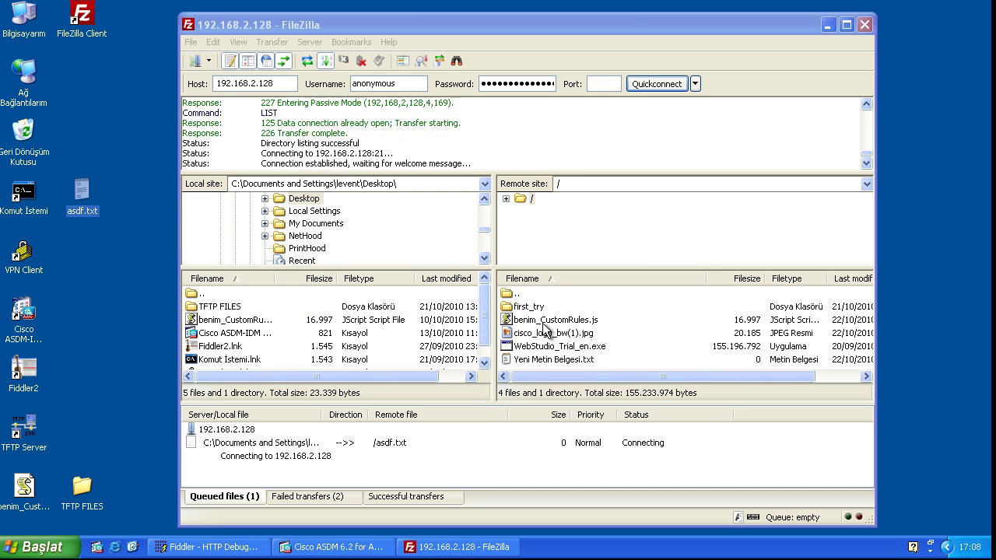
click(291, 164)
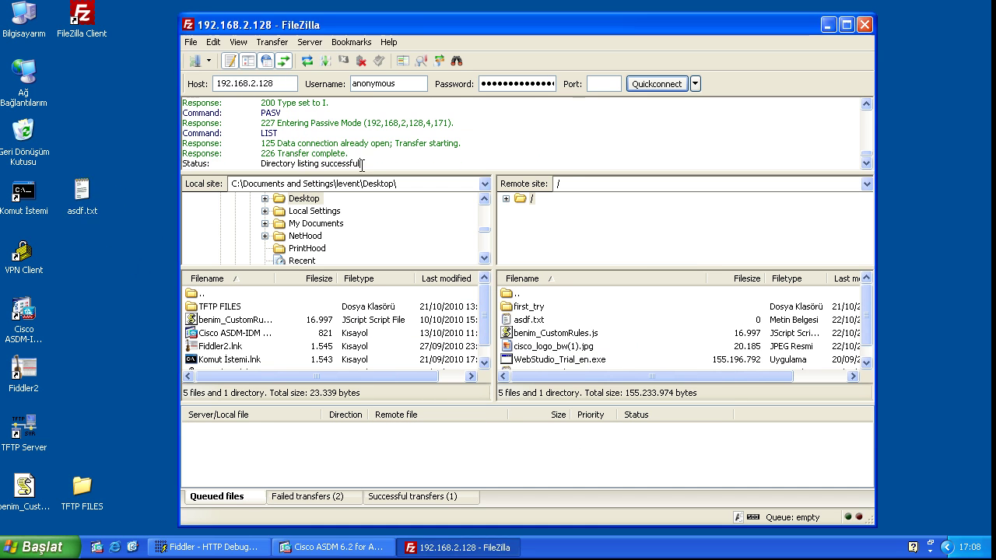
drag(375, 165, 309, 165)
- Download asdf.txt from the server to the desktop, overwriting the existing copy, and close the FTP client after checking the log
drag(516, 323, 144, 183)
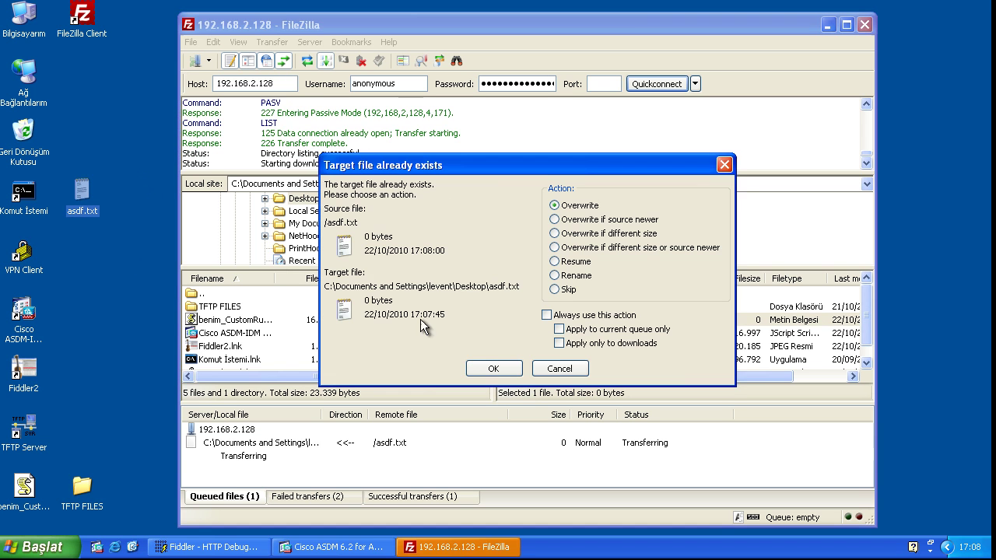
click(491, 367)
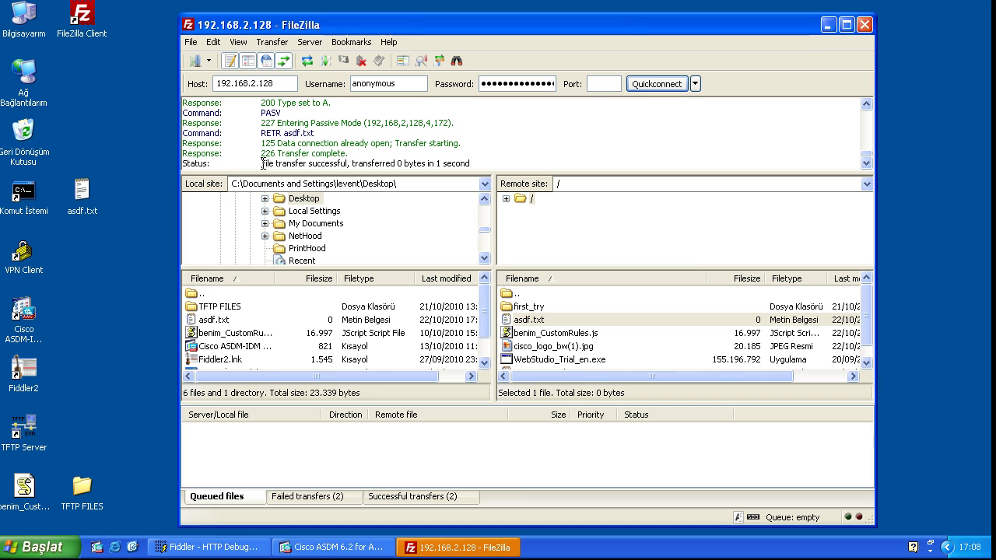
drag(262, 163, 436, 164)
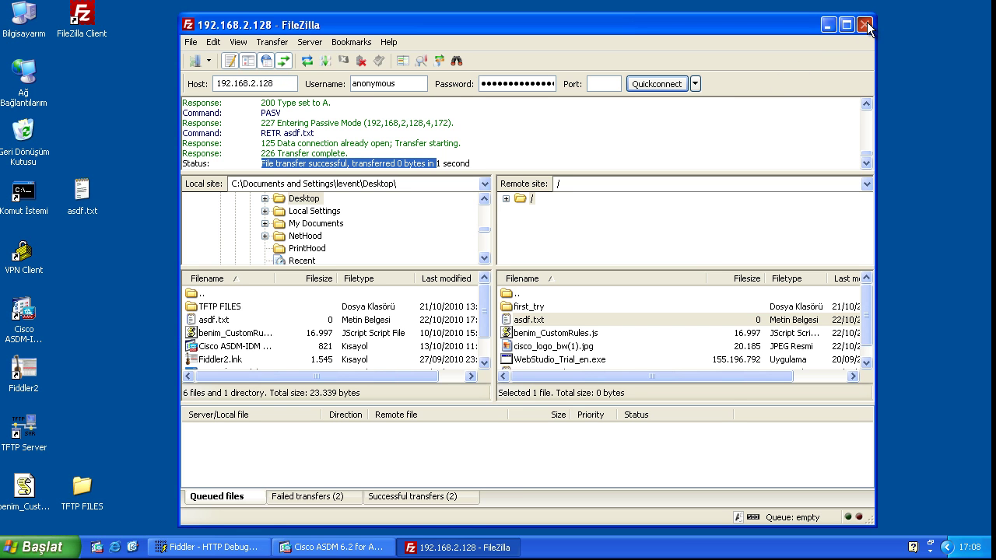
click(865, 26)
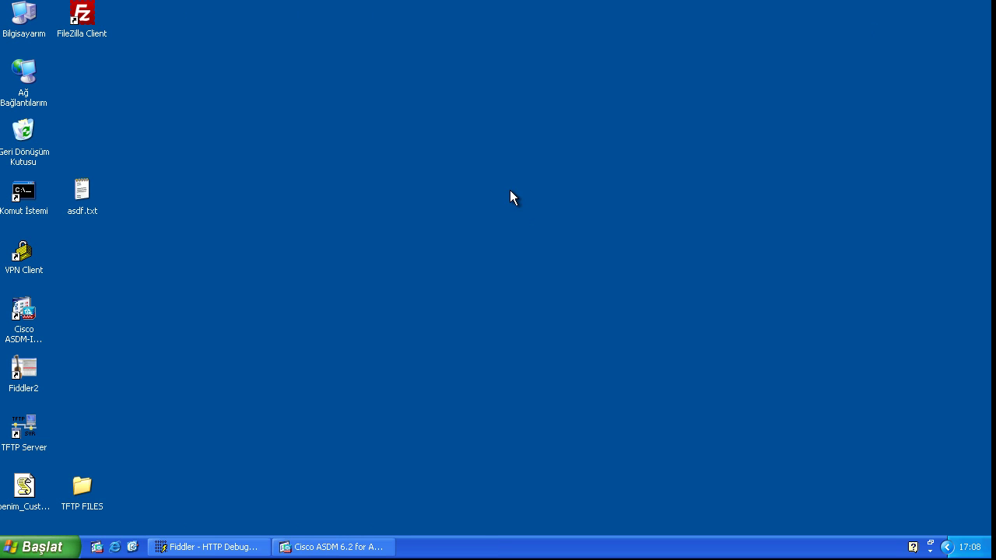